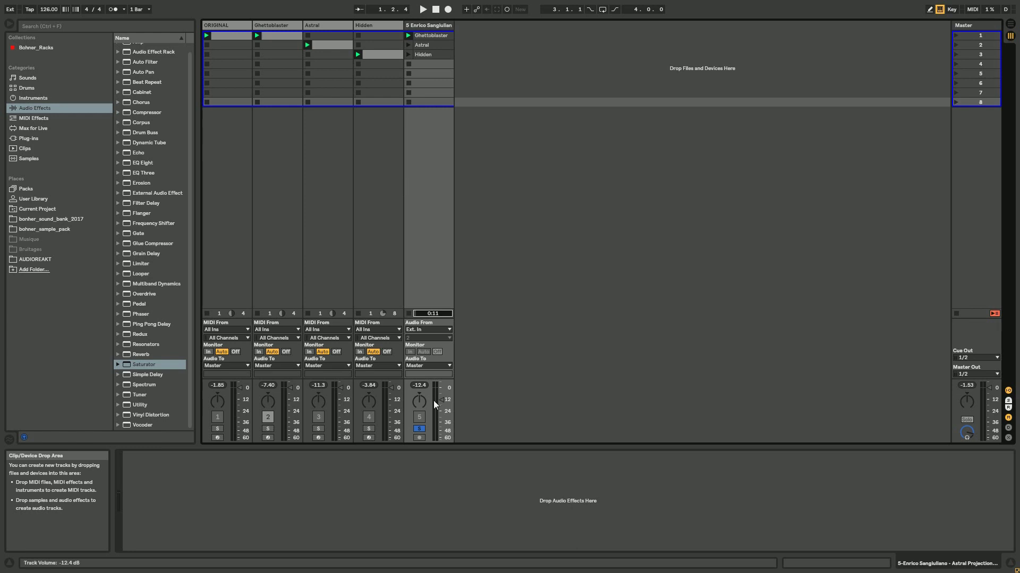
Start playback and audition the Hidden and Astral clips on the fifth track using solo
key("space")
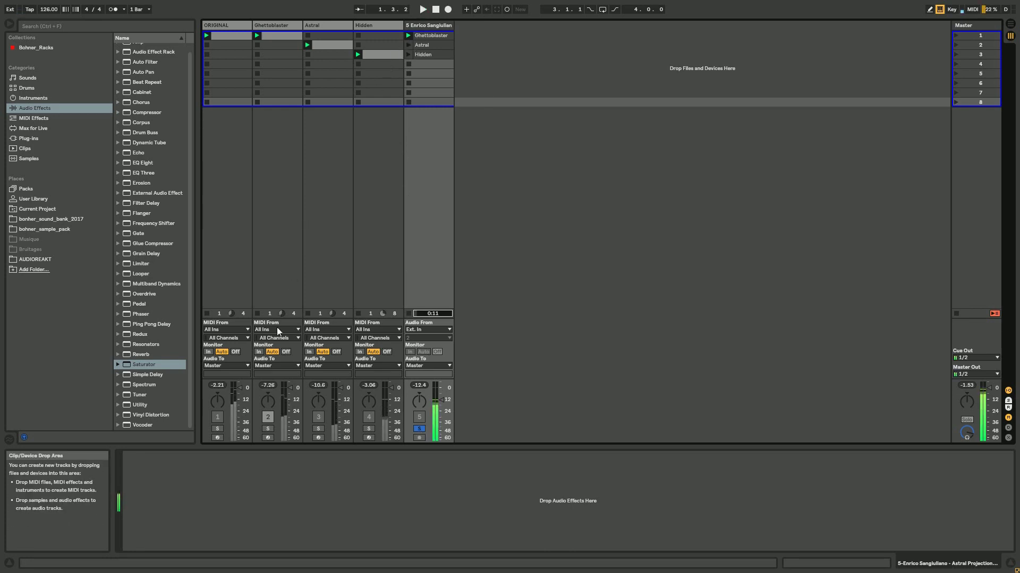
left_click(268, 429)
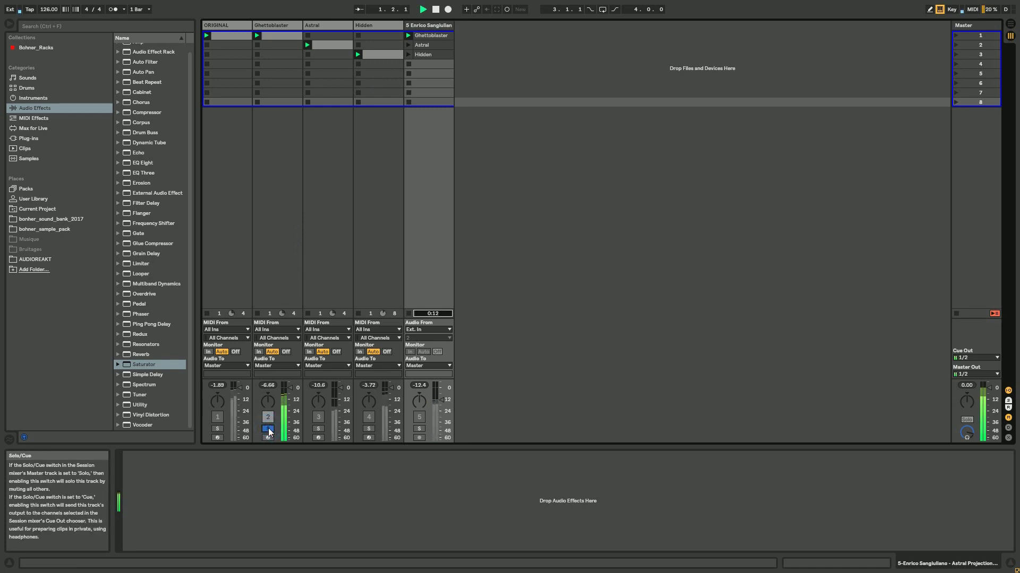
left_click(418, 429)
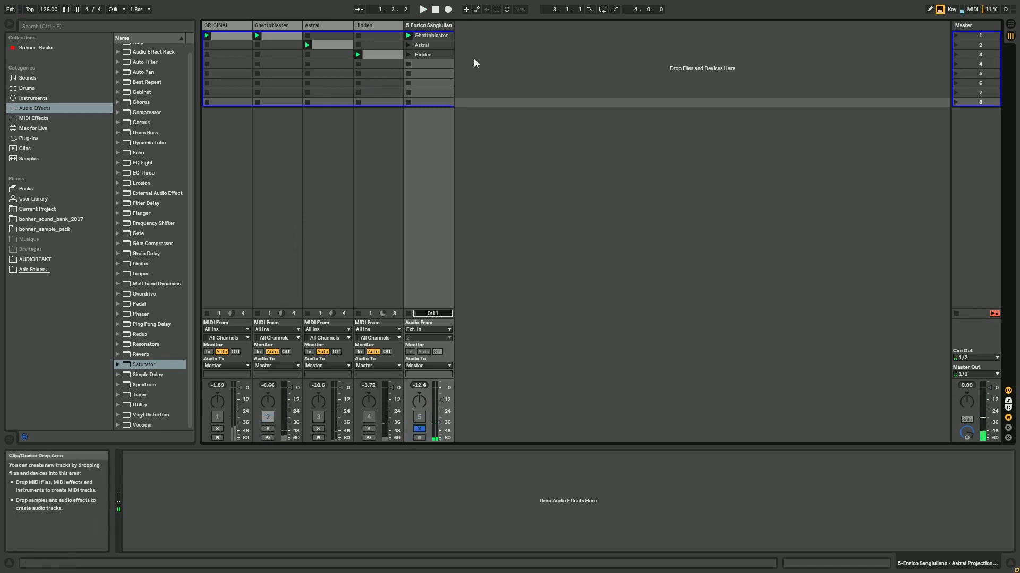
left_click(408, 54)
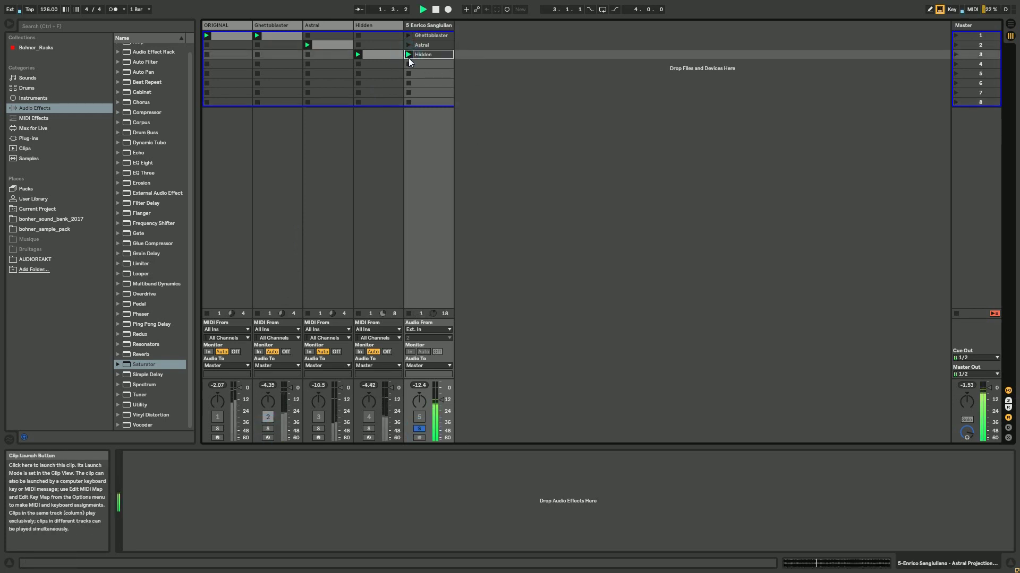
left_click(368, 430)
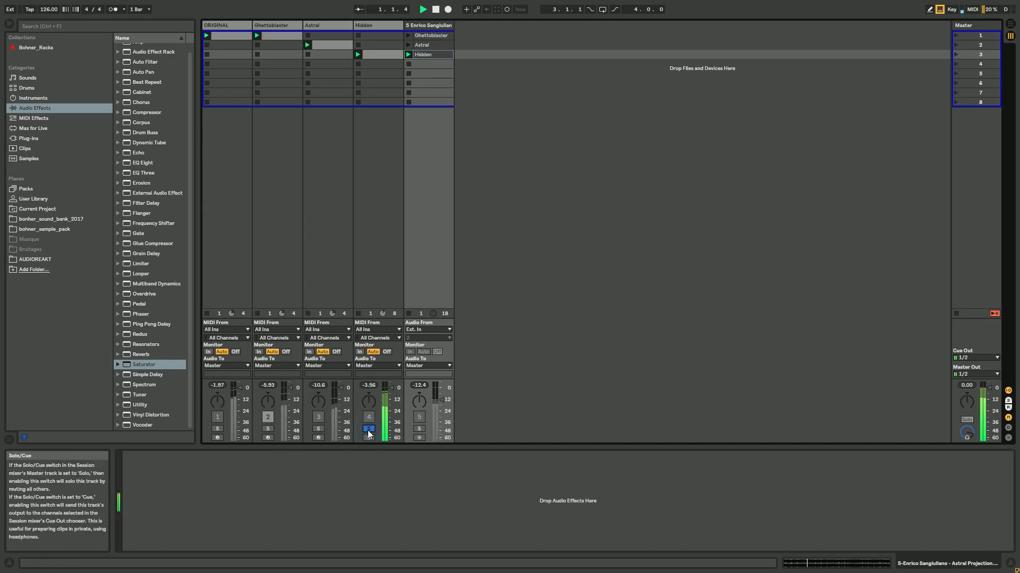
left_click(419, 429)
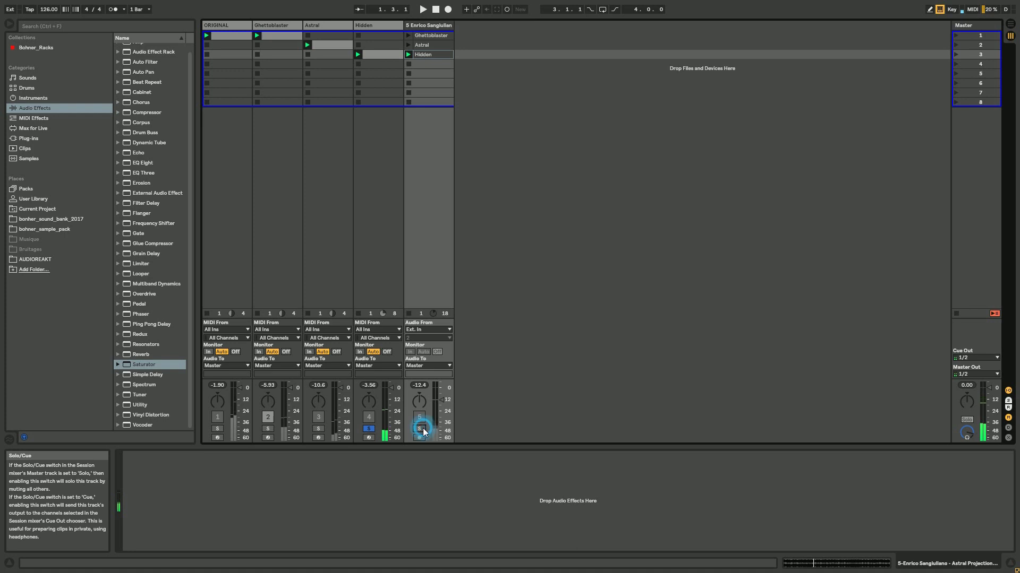
left_click(408, 45)
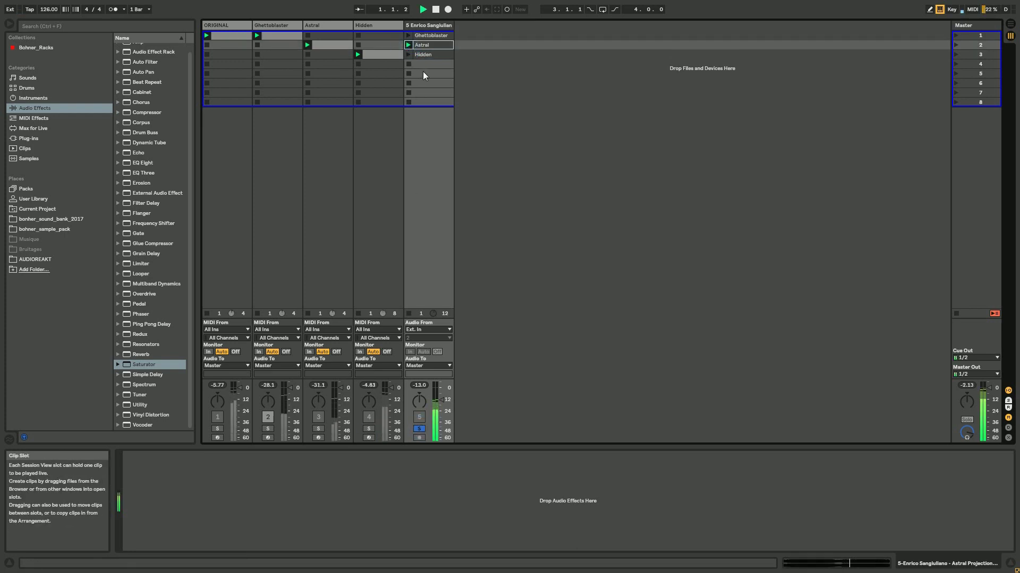
Solo Astral, then Ghettoblaster, and show the ORIGINAL track's devices
left_click(318, 429)
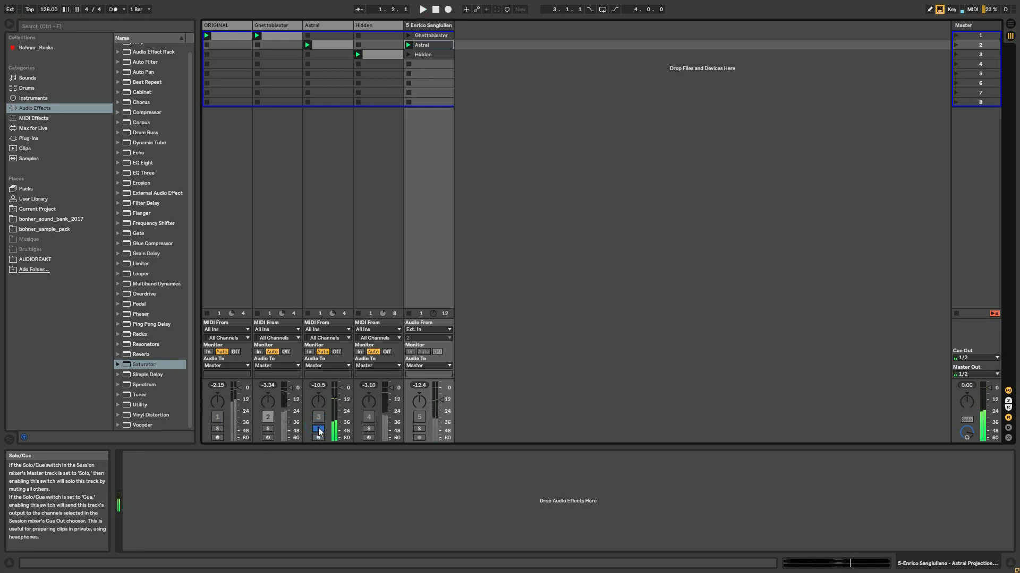
left_click(268, 429)
left_click(268, 429)
left_click(267, 417)
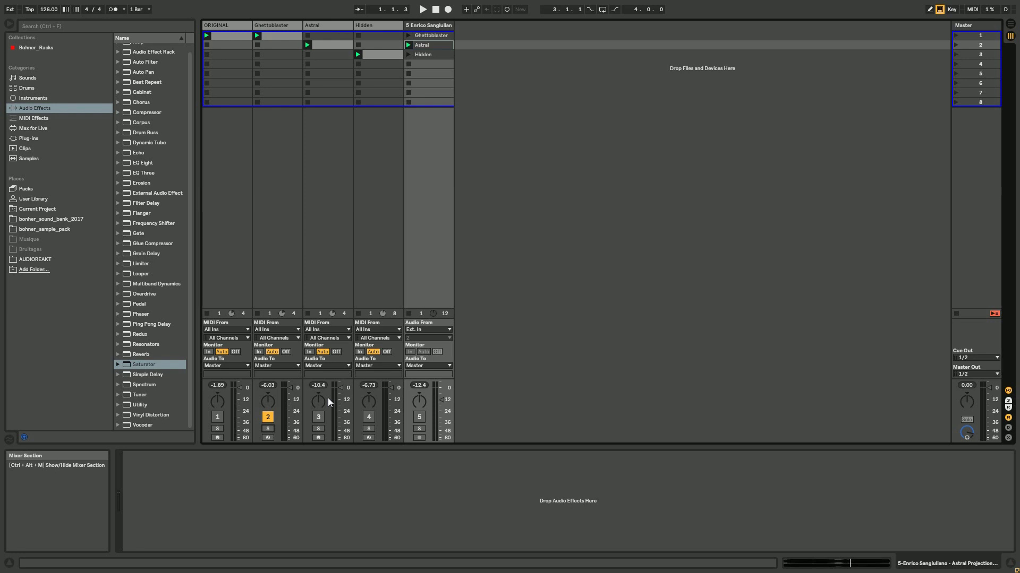
left_click(267, 429)
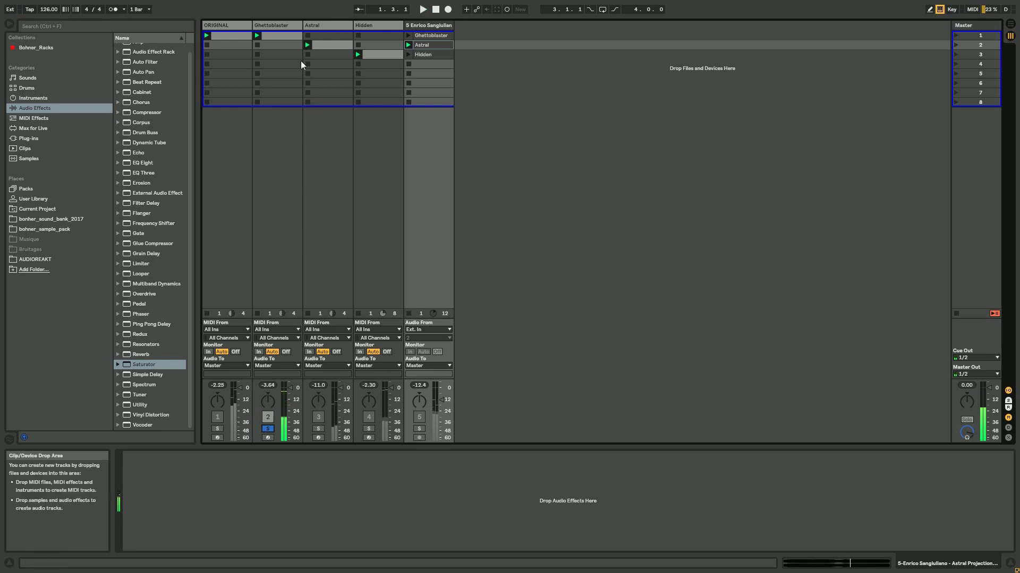
left_click(273, 25)
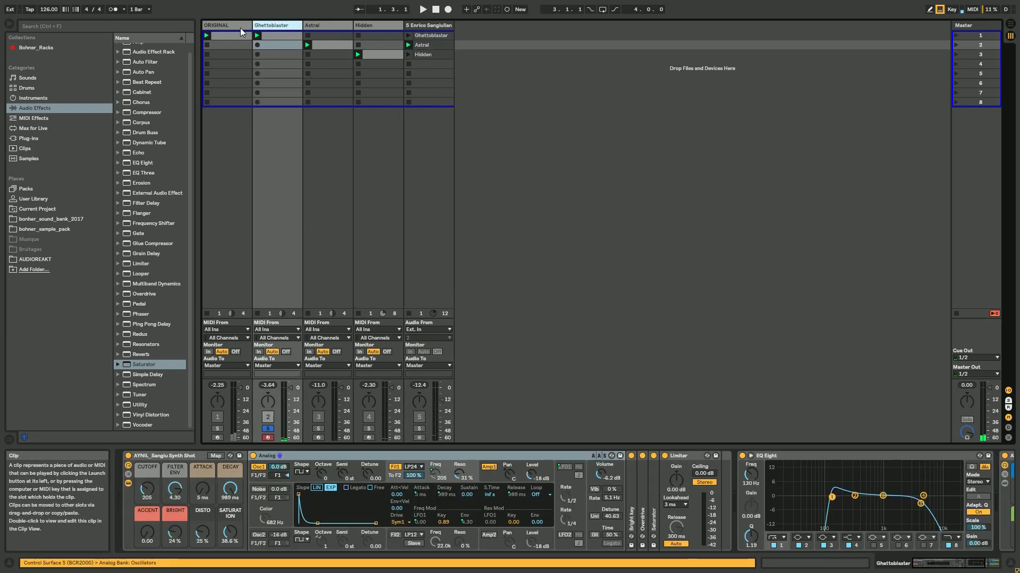
left_click(240, 29)
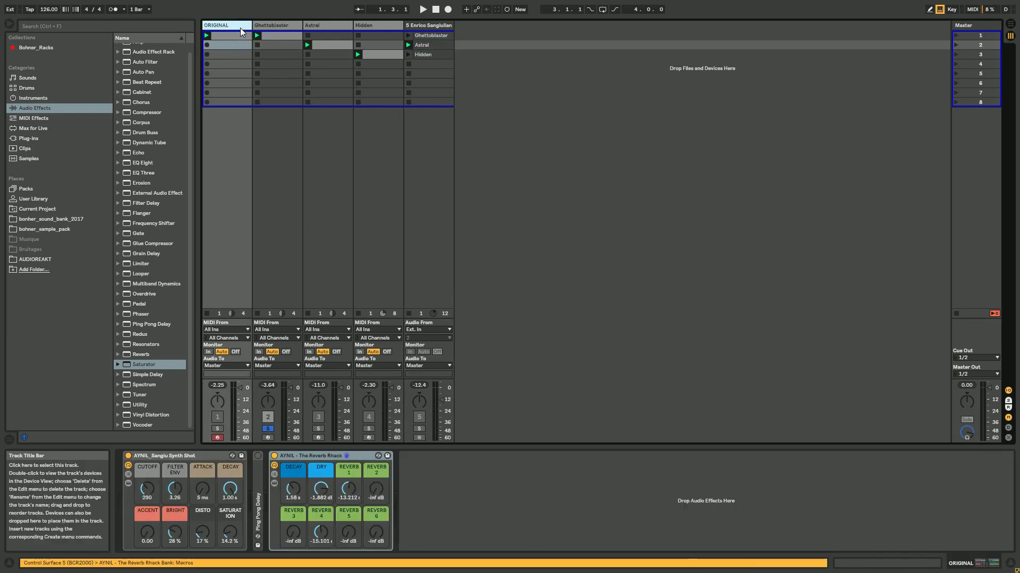
Insert a new MIDI track after ORIGINAL and delete its Utility device
key("ctrl+shift+t")
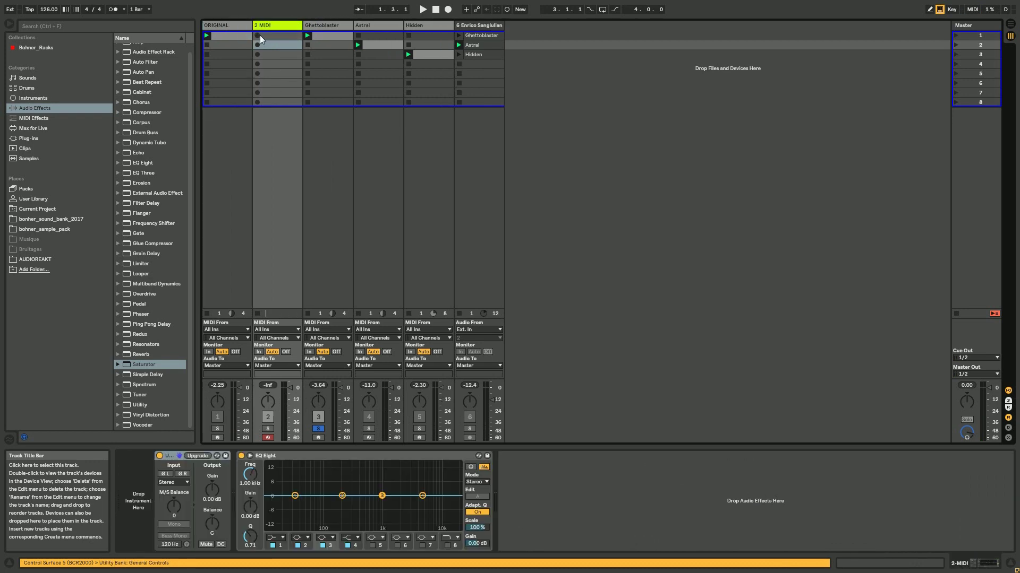
left_click(171, 458)
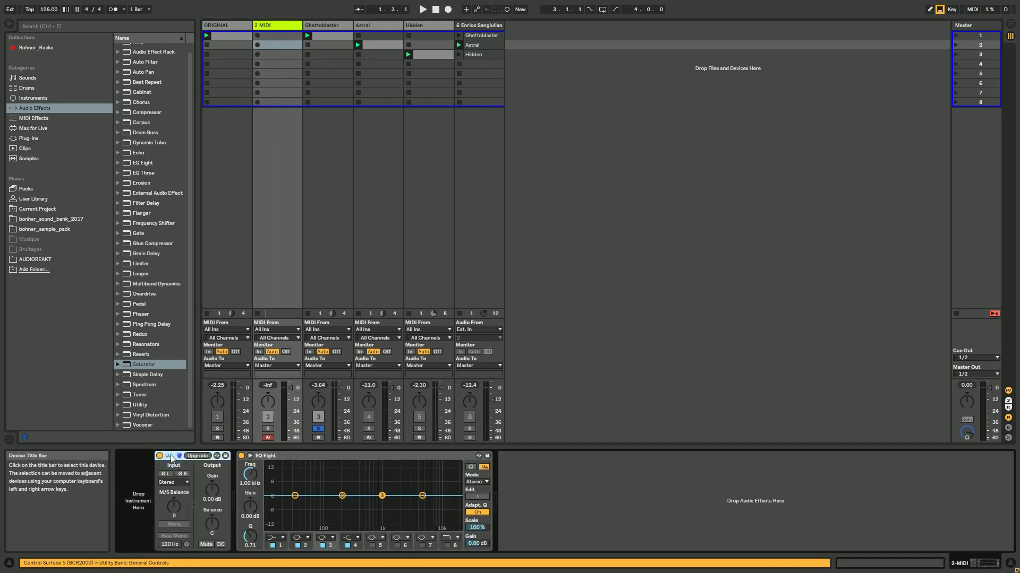
key("Delete")
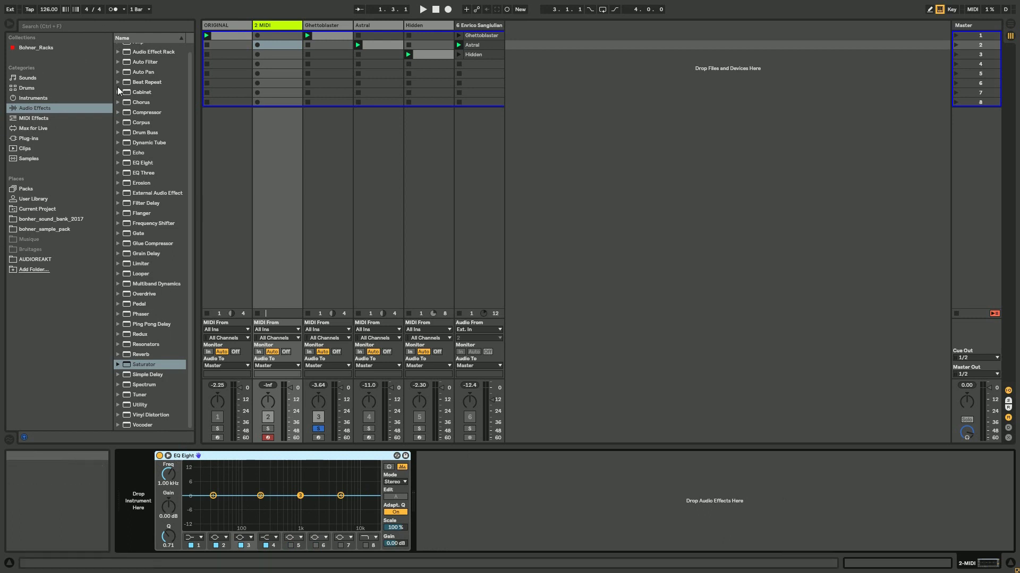
Load the Analog synth from Instruments onto the new track ahead of EQ Eight
left_click(43, 99)
left_click_drag(141, 48, 147, 503)
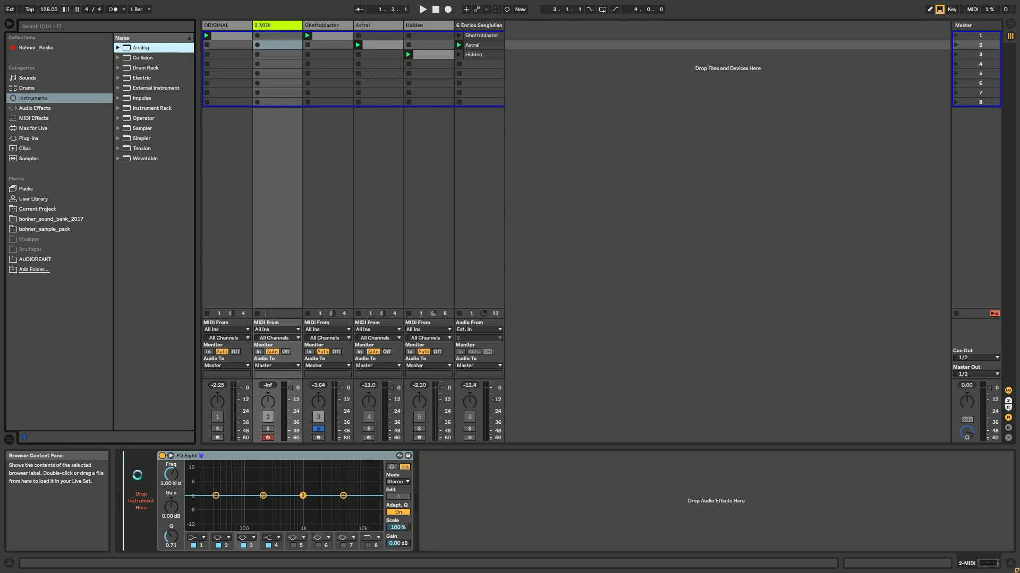
left_click(31, 109)
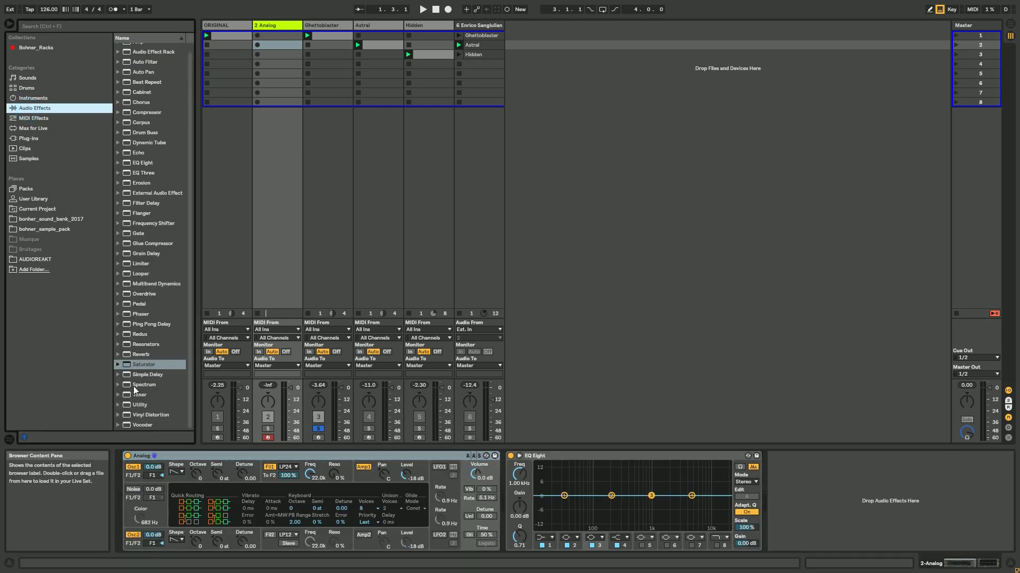
Add Reverb after EQ Eight, solo the track, and set 36% dry/wet with 2.30 s decay
scroll(135, 390, "up", 1)
left_click(137, 360)
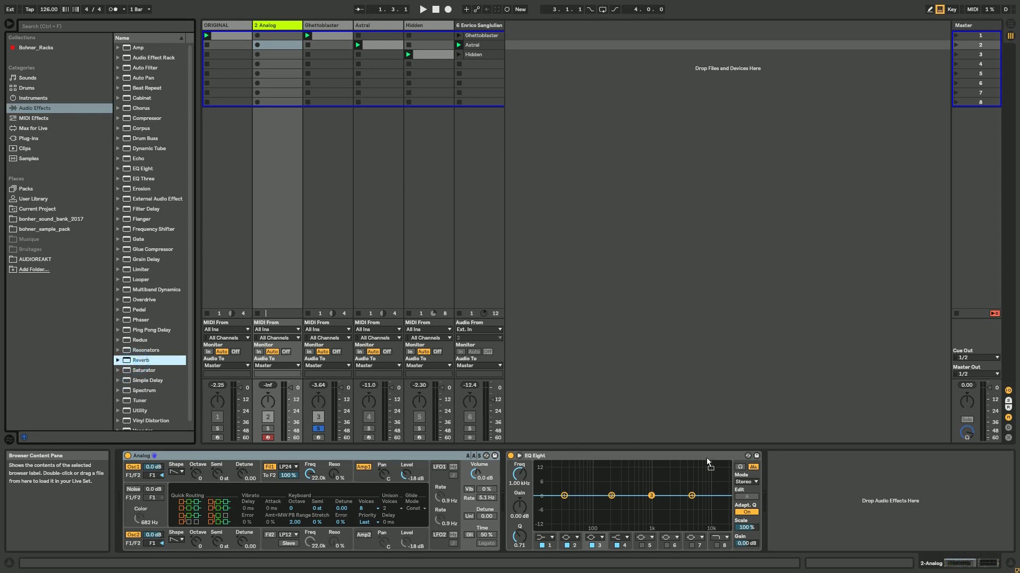
left_click_drag(707, 461, 813, 483)
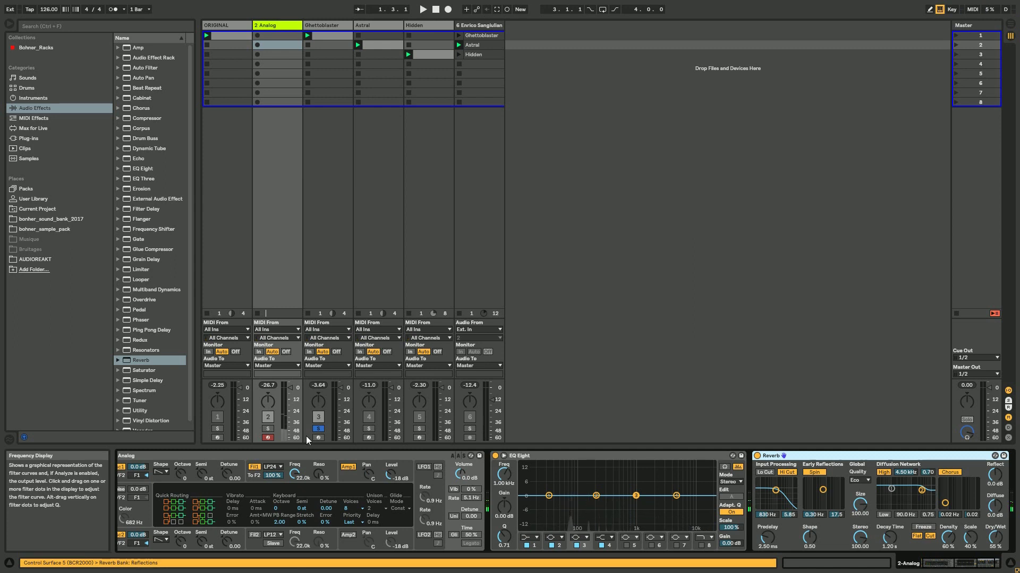
left_click(268, 429)
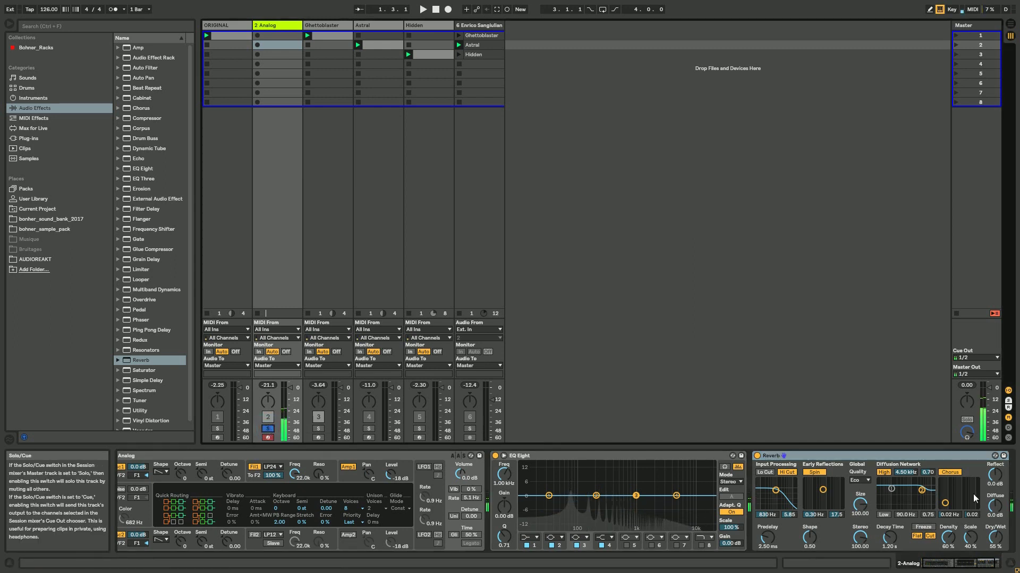
left_click_drag(981, 542, 981, 546)
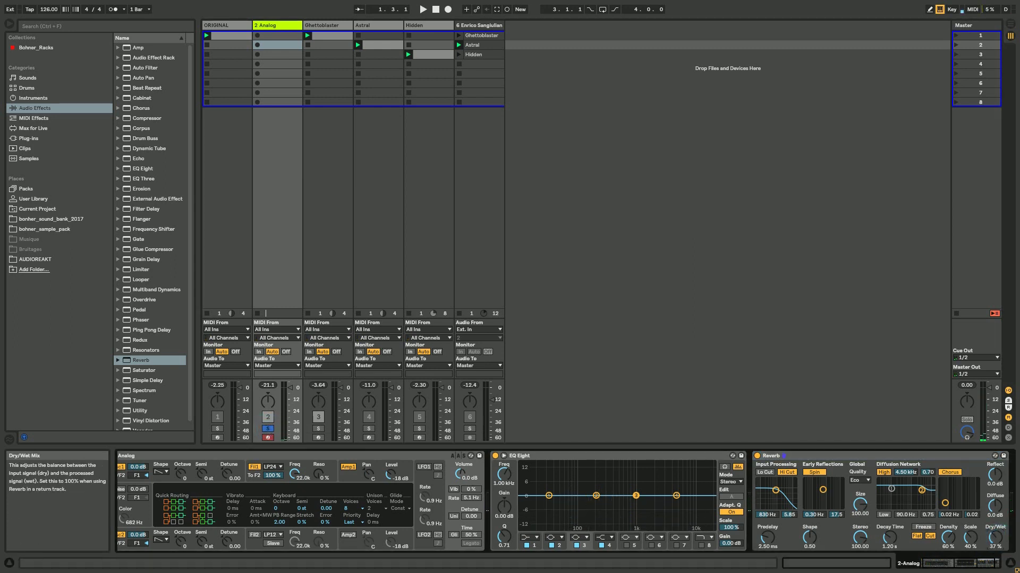
left_click_drag(888, 537, 888, 525)
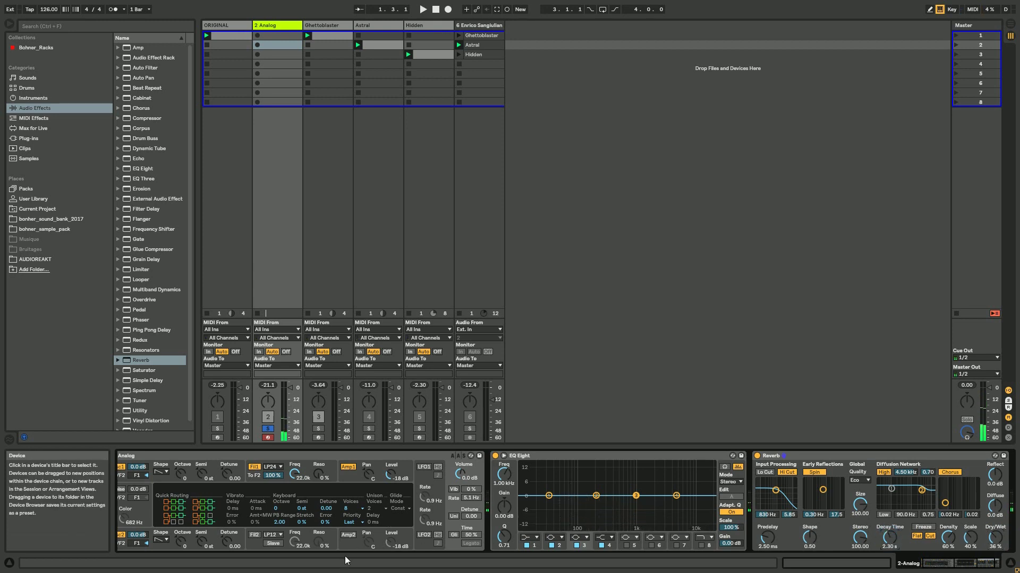
scroll(935, 563, "left", 1)
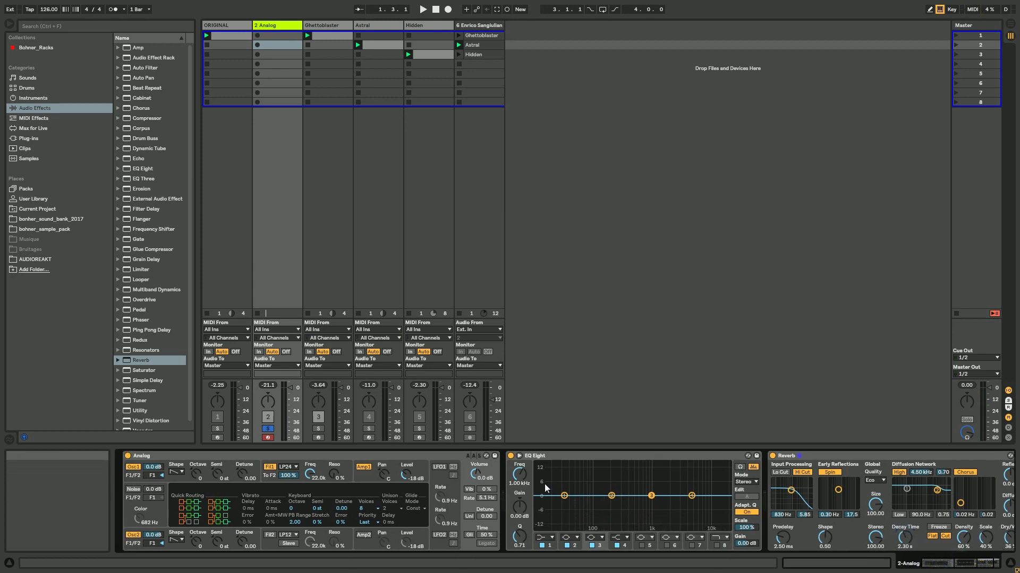
Turn off Osc2 and make Oscillator 1 a rectangle wave at 100% pulse width
left_click(134, 535)
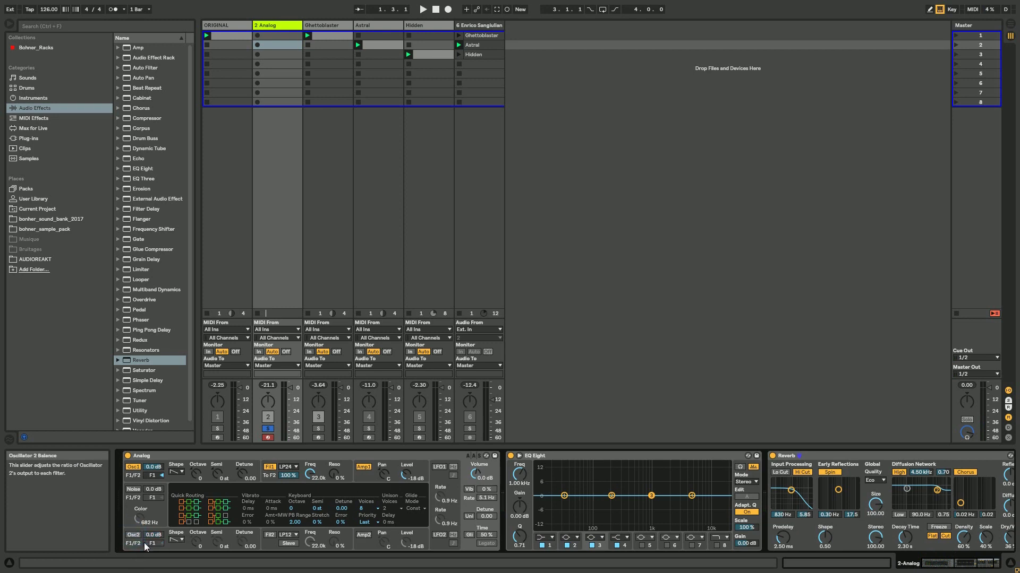
left_click(129, 479)
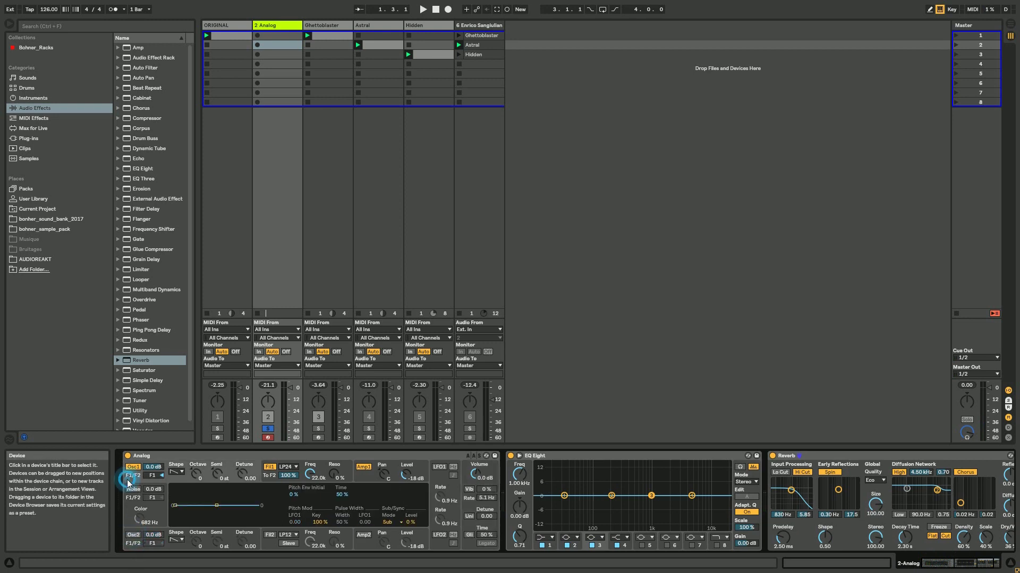
left_click(177, 473)
left_click(175, 496)
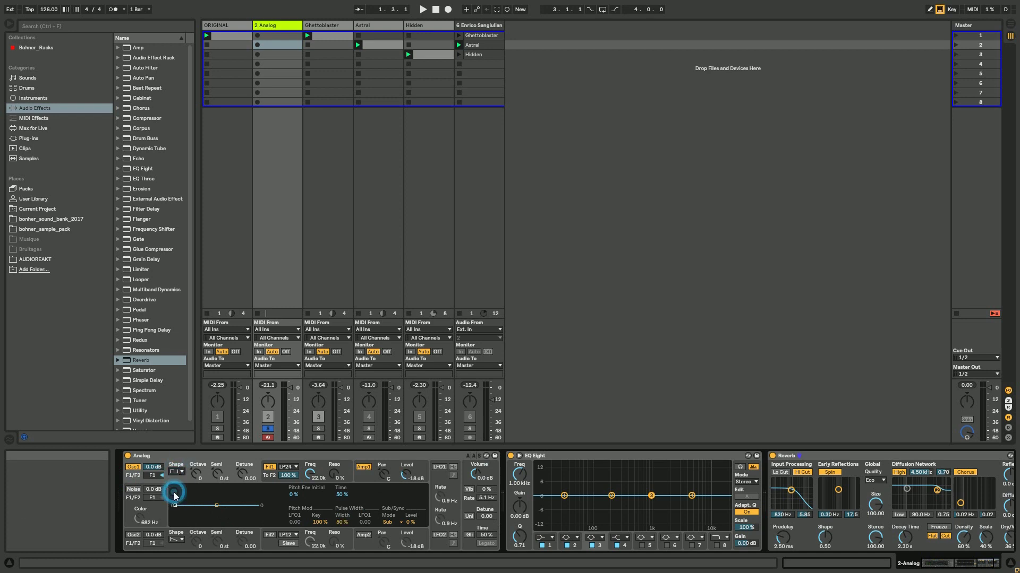
left_click(340, 523)
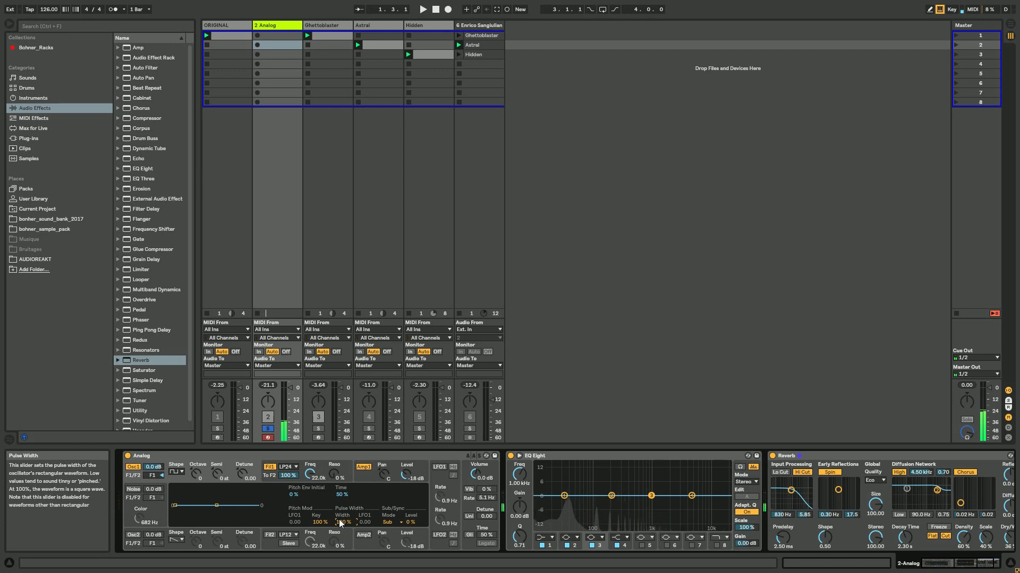
type("100")
key("Return")
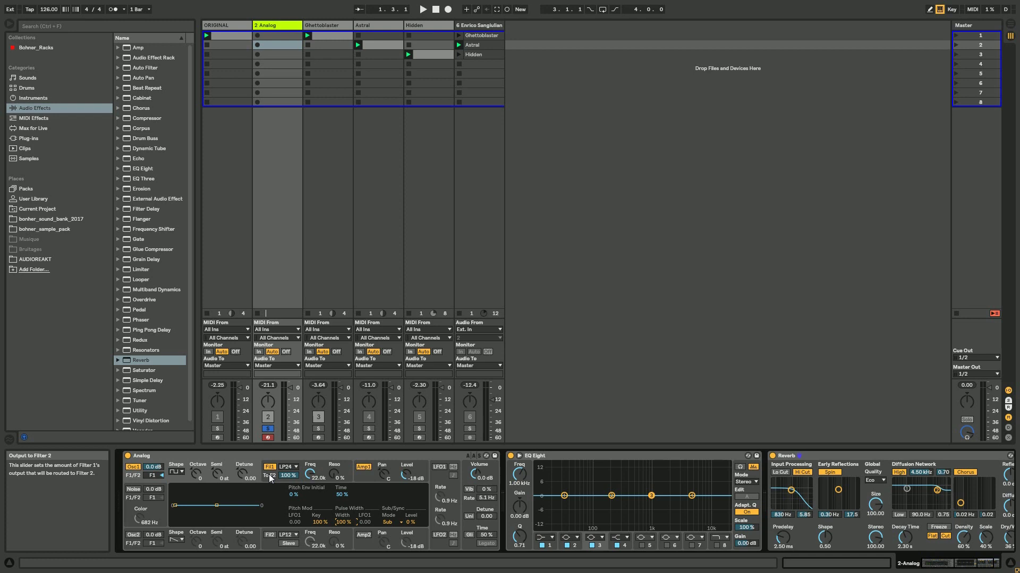
Keep the 24 dB low-pass filter, lower its cutoff, and zero filter and amp envelope sustain
left_click(270, 477)
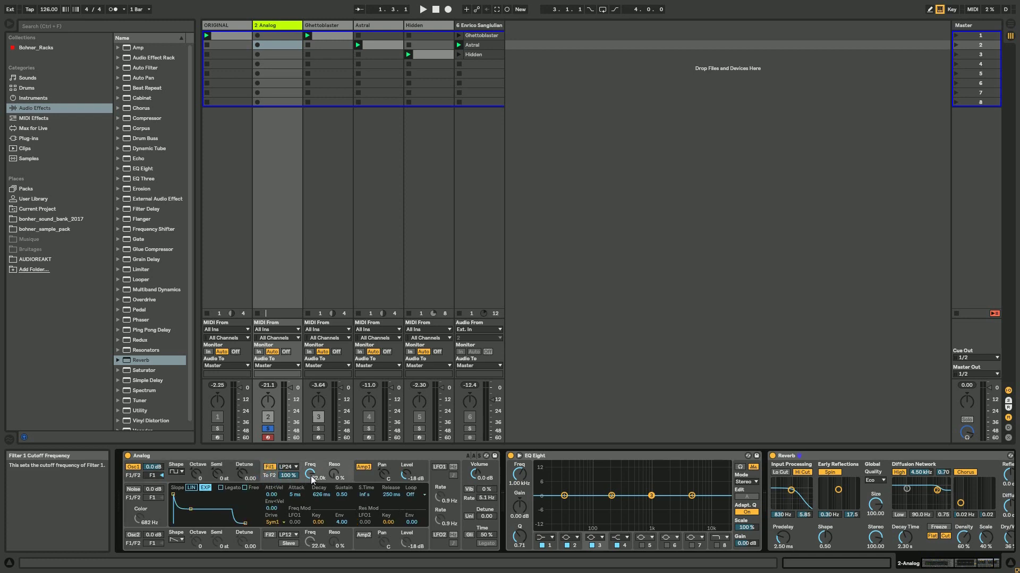
left_click(287, 467)
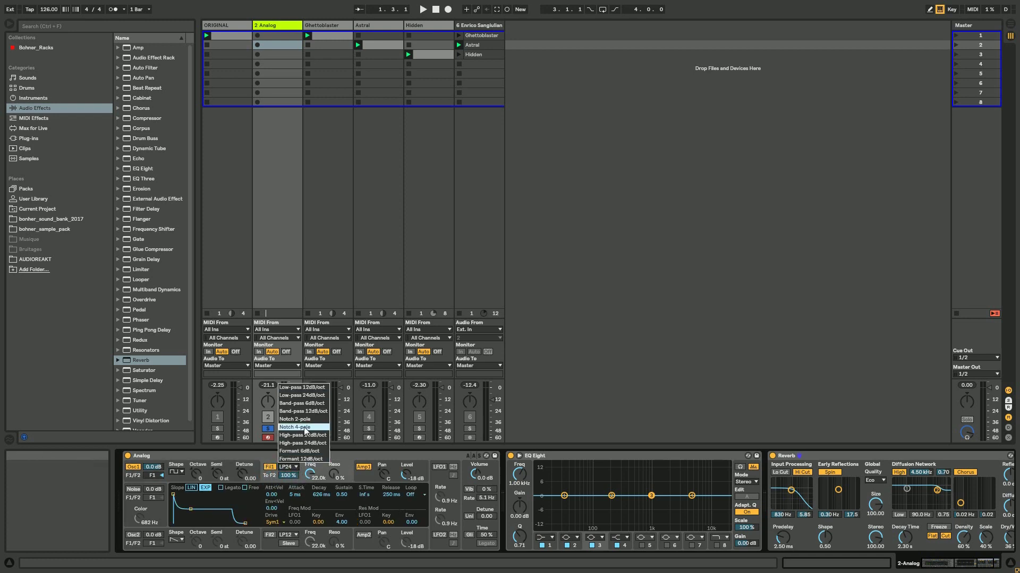
left_click(317, 396)
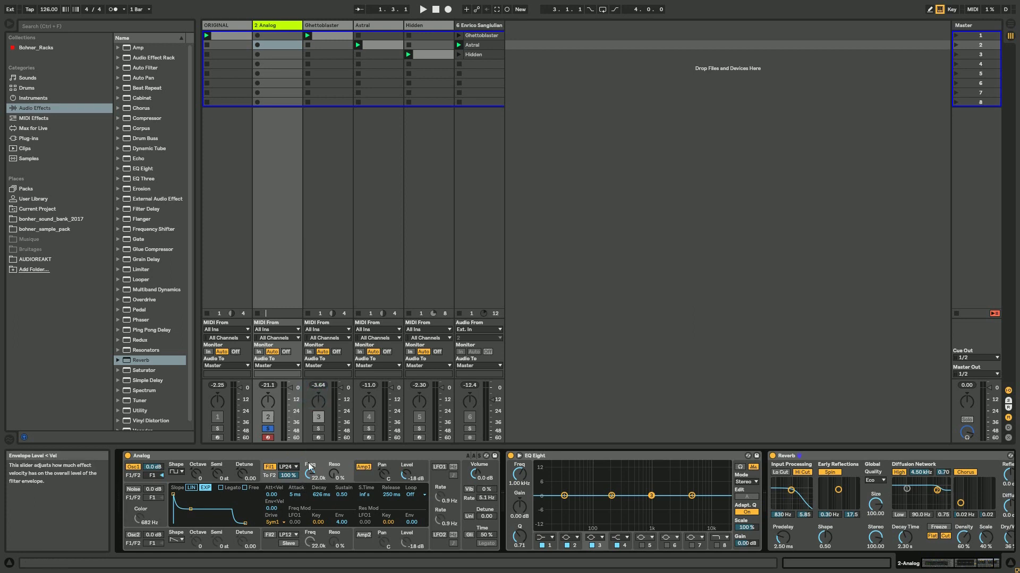
mouse_move(308, 474)
left_mouse_down()
mouse_move(308, 494)
mouse_move(311, 479)
left_mouse_up()
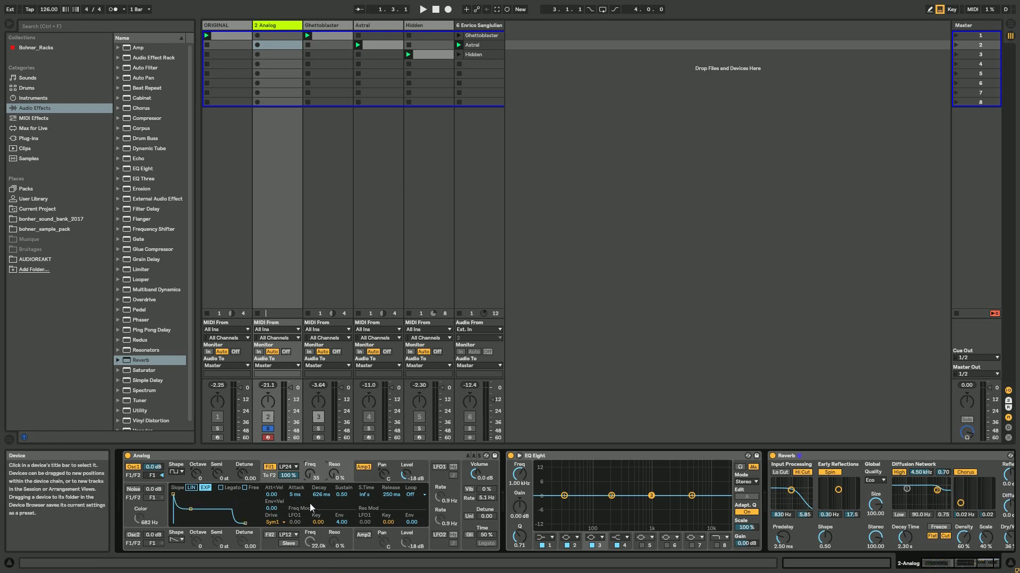
left_click_drag(342, 494, 341, 526)
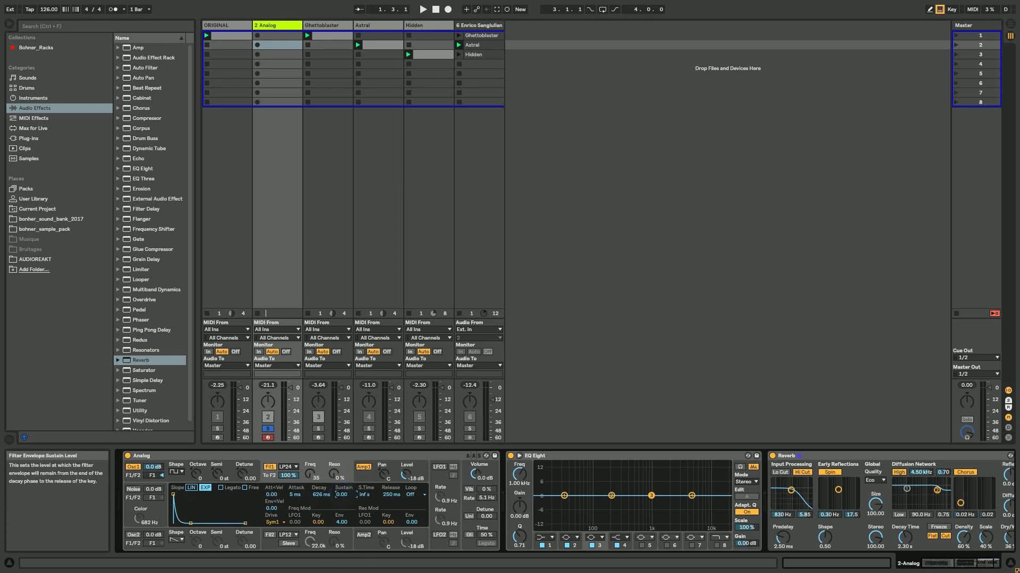
left_click(363, 467)
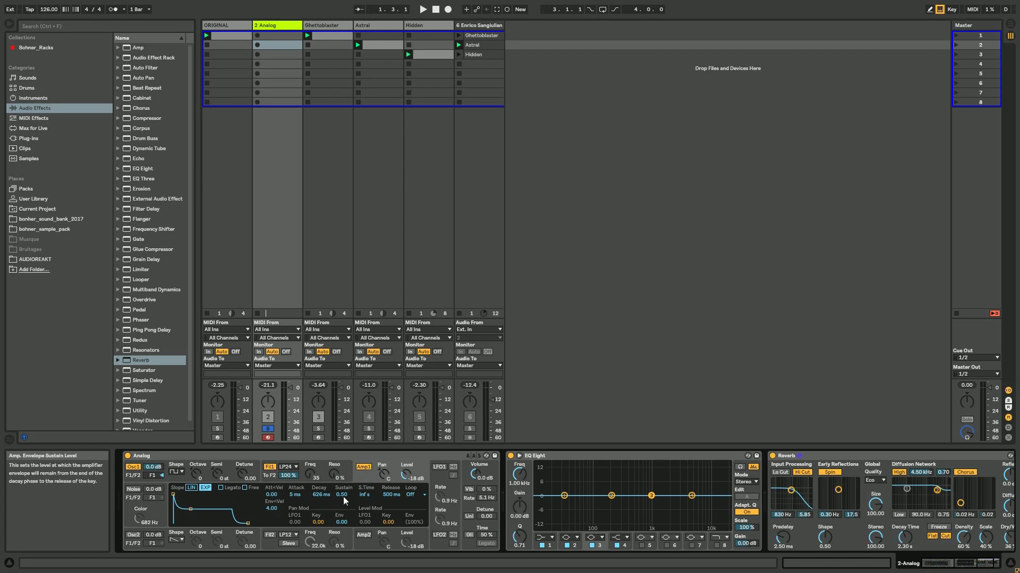
left_click_drag(342, 495, 342, 526)
Retune the cutoff, lengthen filter release, add 27% resonance, and raise volume to 3.4 dB
left_click(316, 480)
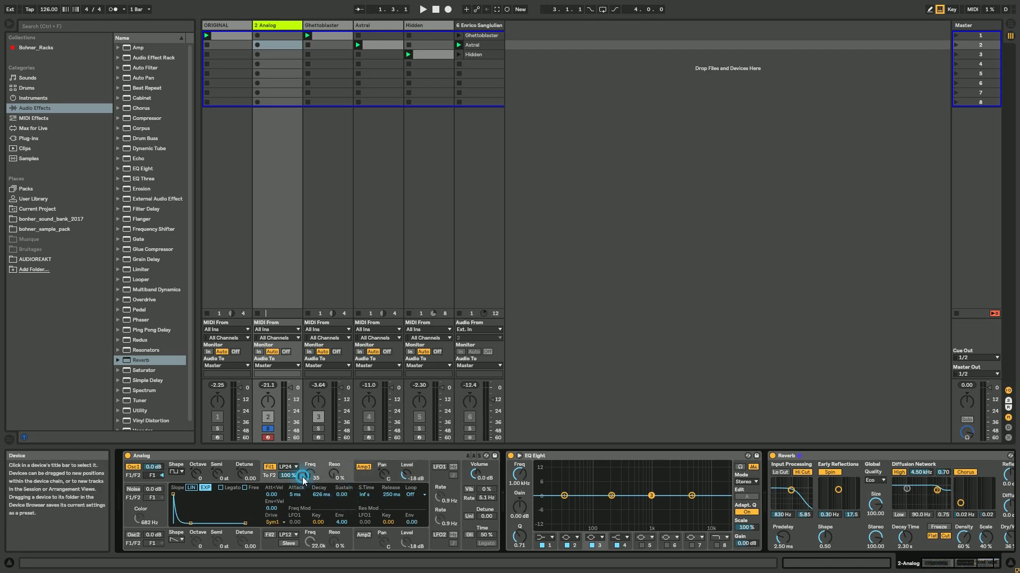
mouse_move(307, 477)
left_mouse_down()
mouse_move(307, 466)
mouse_move(311, 480)
left_mouse_up()
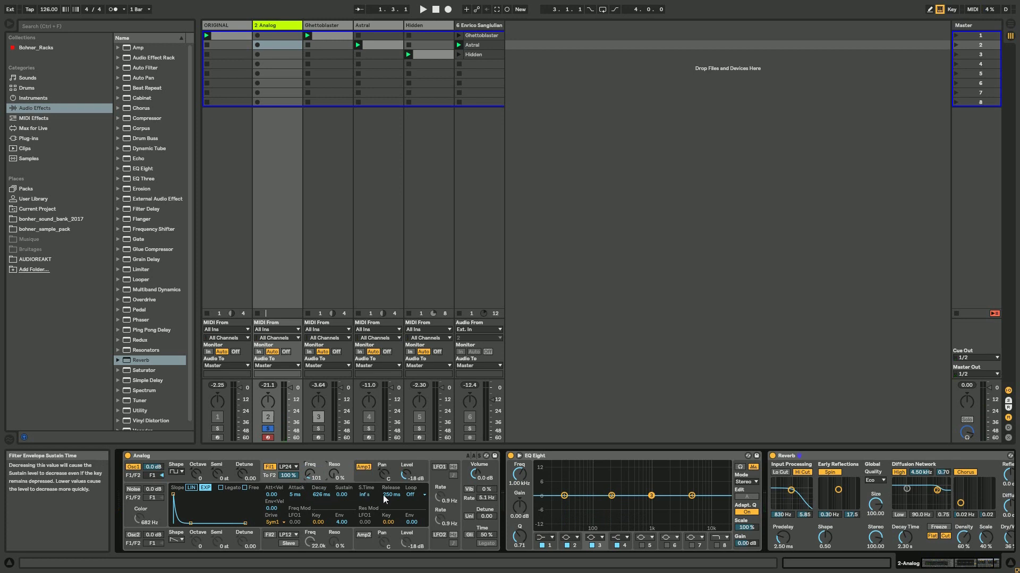
left_click_drag(391, 494, 391, 475)
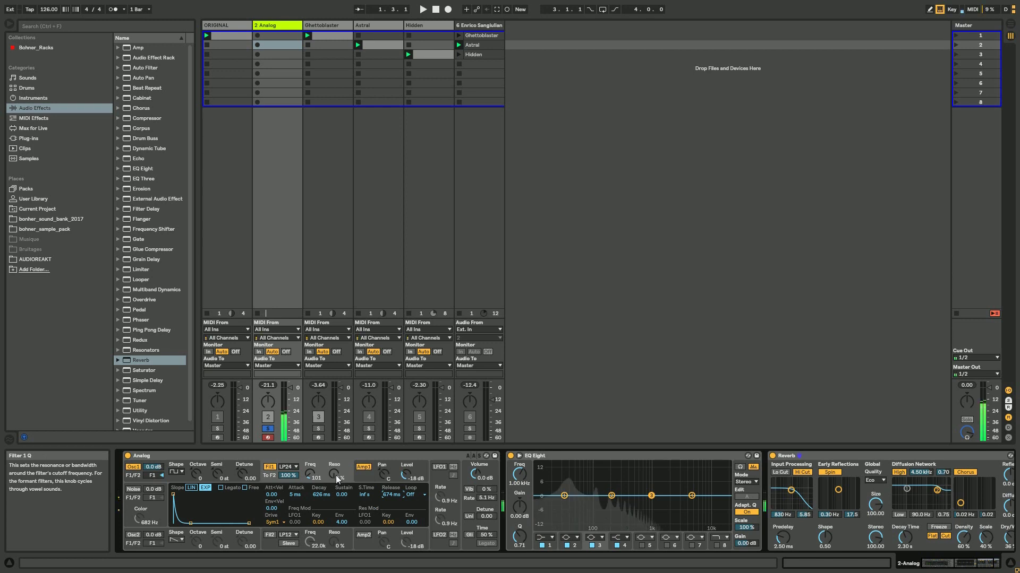
mouse_move(336, 478)
left_mouse_down()
mouse_move(336, 462)
mouse_move(334, 476)
left_mouse_up()
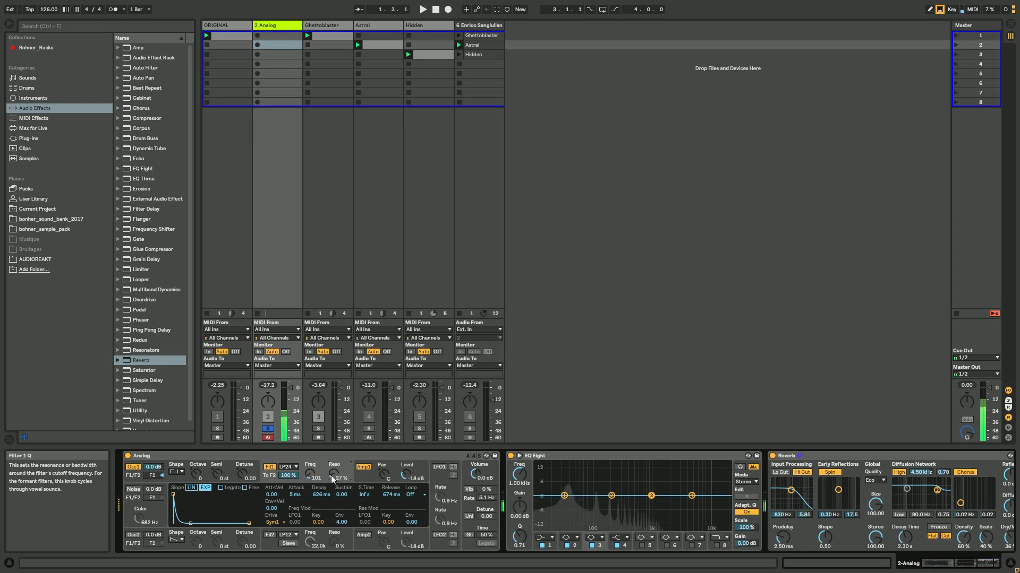
left_click(370, 481)
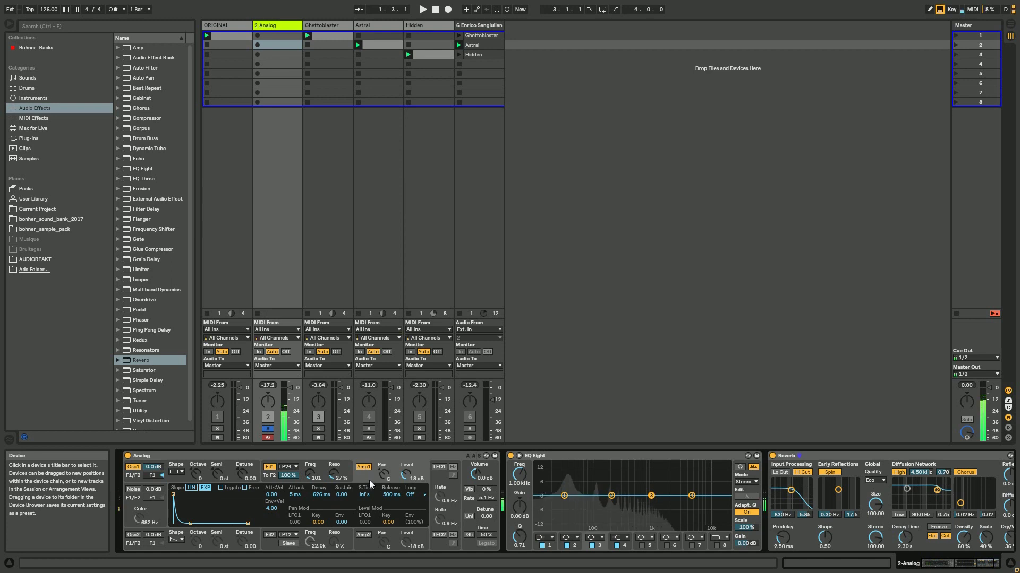
left_click_drag(475, 474, 476, 462)
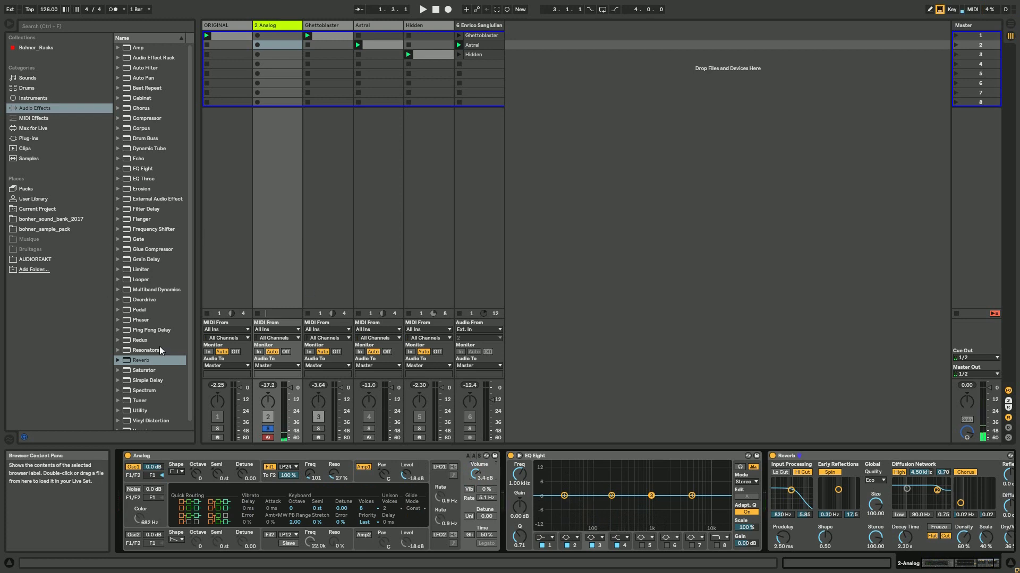
Insert Overdrive before EQ Eight with Drive 34%, Dynamics 13% and Dry/Wet 35%
left_click(143, 300)
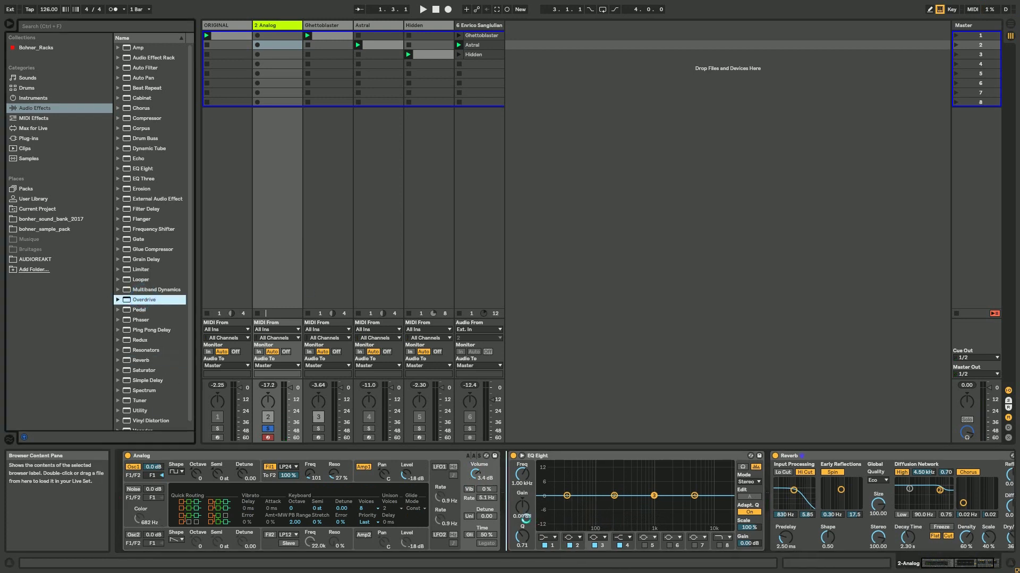
left_click_drag(526, 520, 526, 526)
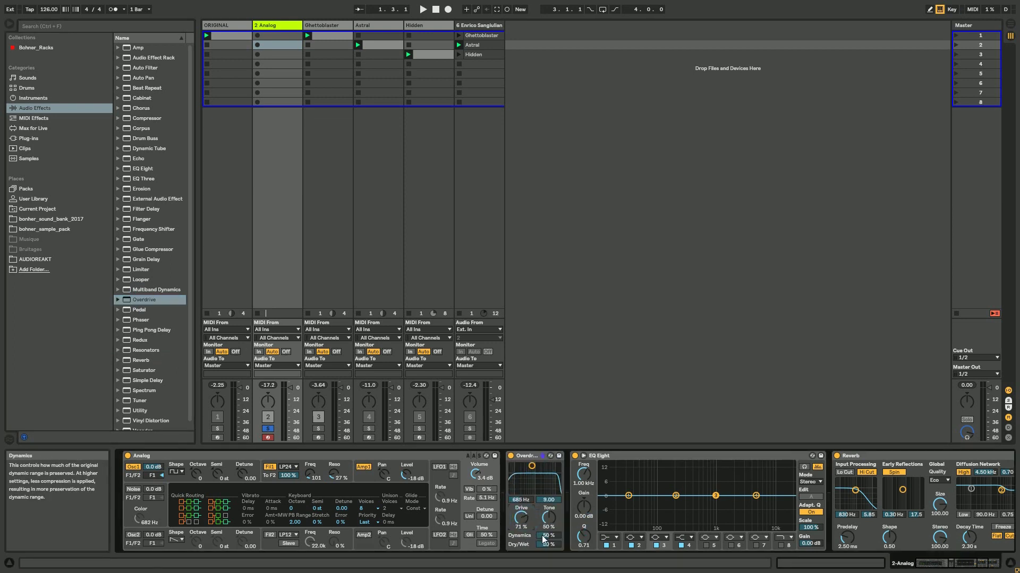
left_click_drag(544, 540, 549, 511)
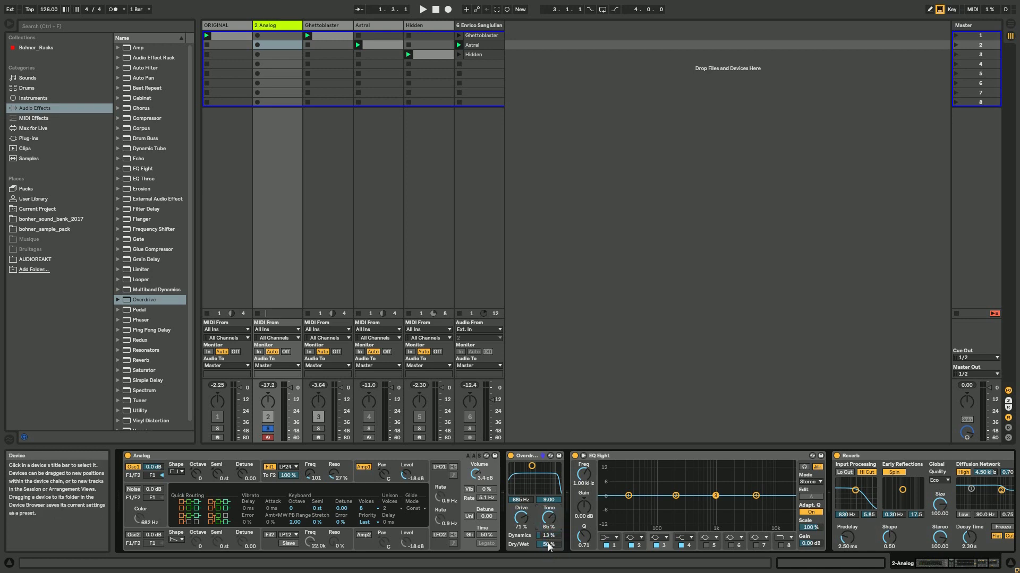
left_click_drag(549, 546, 549, 568)
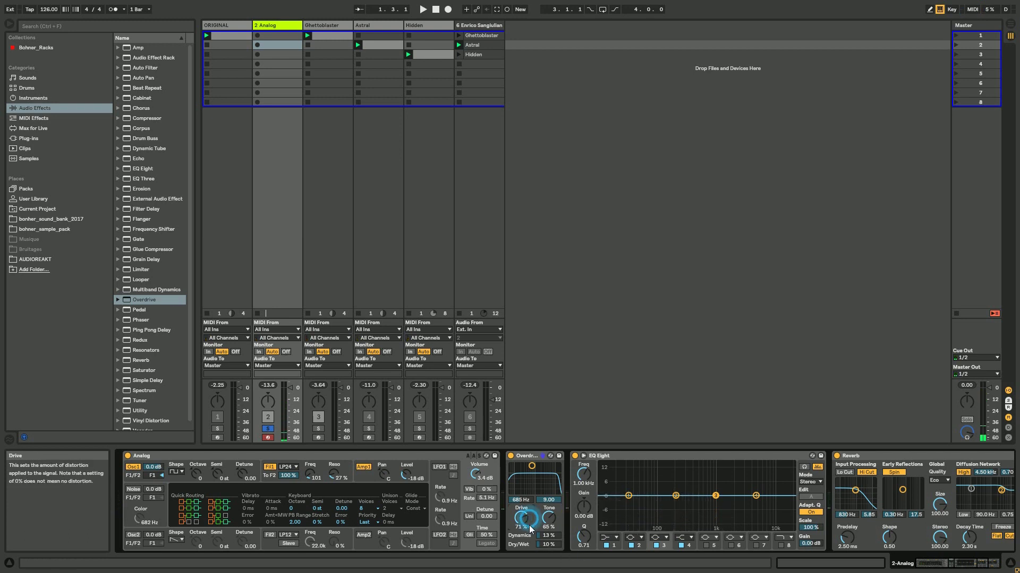
left_click_drag(521, 517, 549, 531)
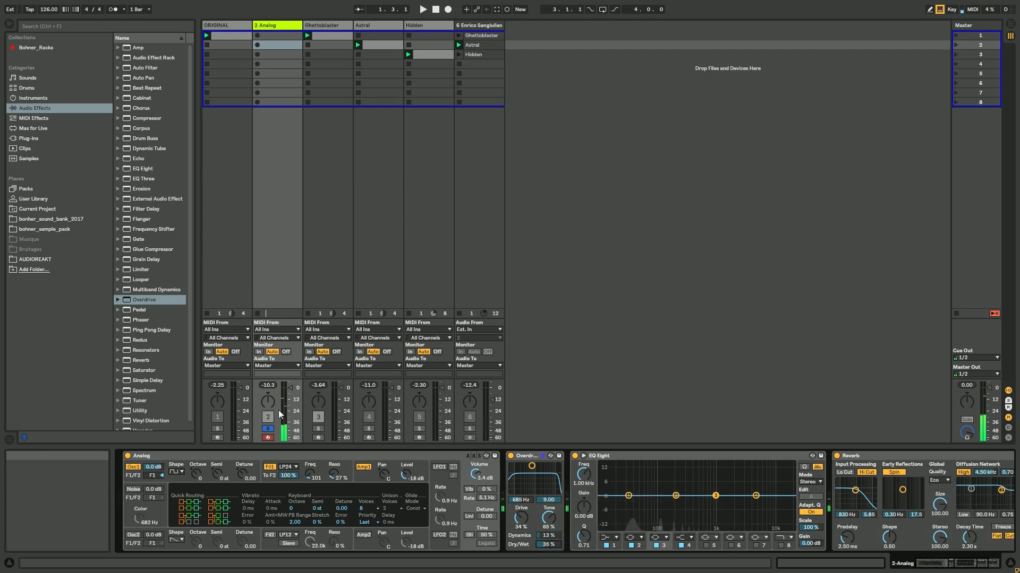
Insert Saturator between Overdrive and EQ Eight and blend its Dry/Wet to 35.7%
left_click(146, 370)
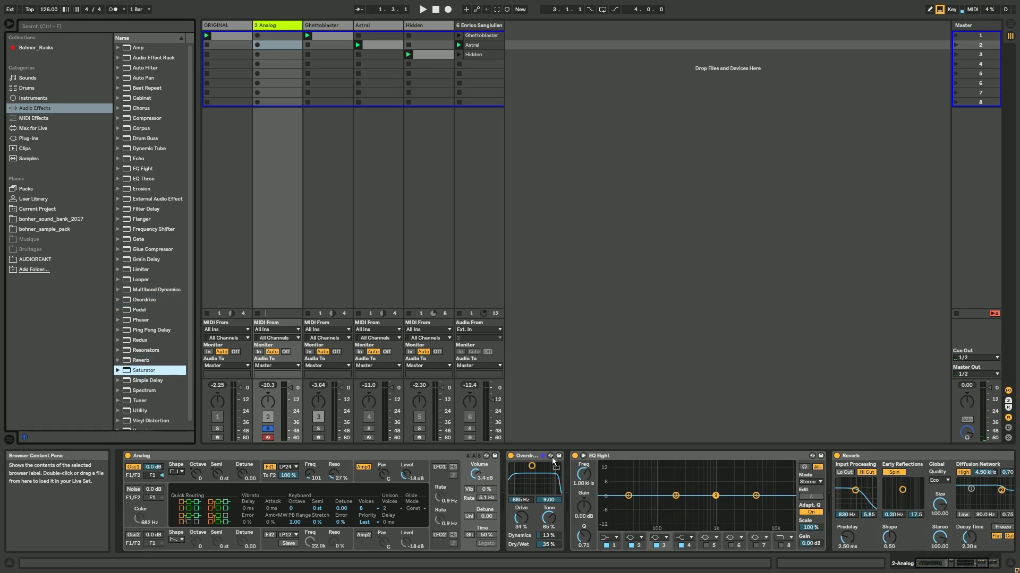
left_click_drag(631, 503, 587, 468)
mouse_move(675, 535)
left_mouse_down()
mouse_move(675, 553)
mouse_move(672, 535)
left_mouse_up()
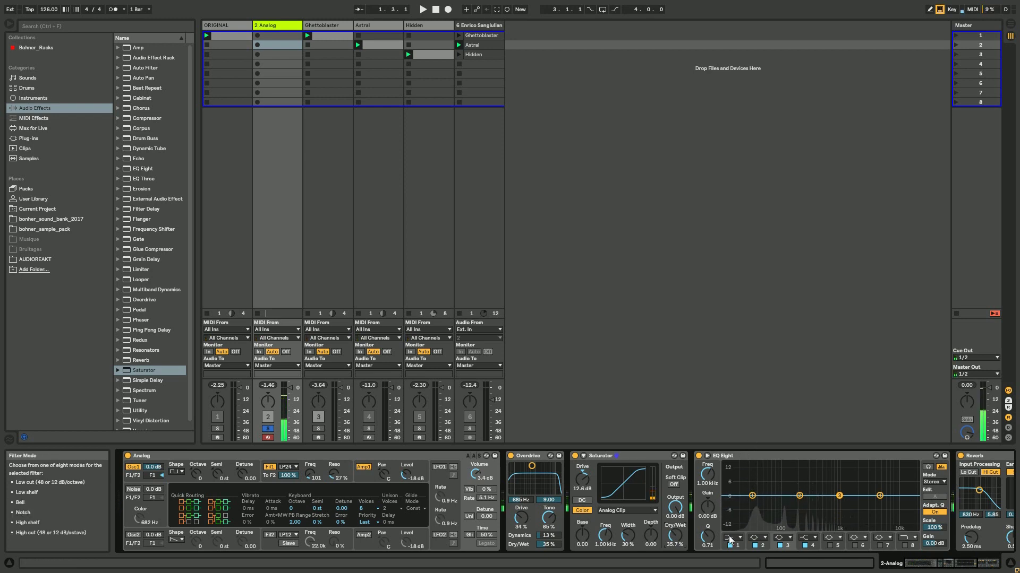
Make EQ band 1 a Low Cut at 108 Hz with Q 1.01
left_click(730, 538)
left_click(733, 475)
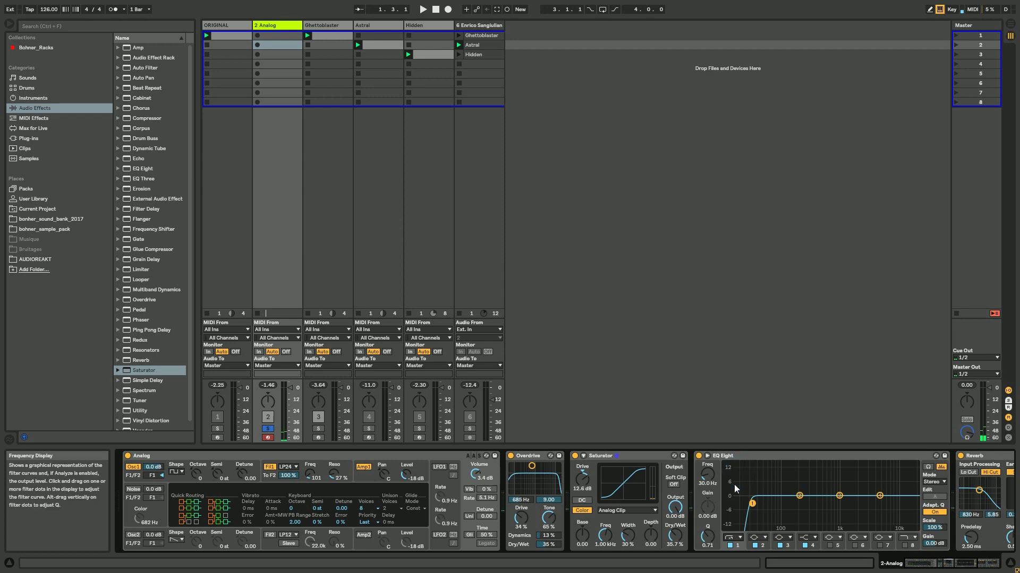
left_click(709, 471)
mouse_move(708, 471)
left_mouse_down()
mouse_move(709, 462)
mouse_move(709, 481)
left_mouse_up()
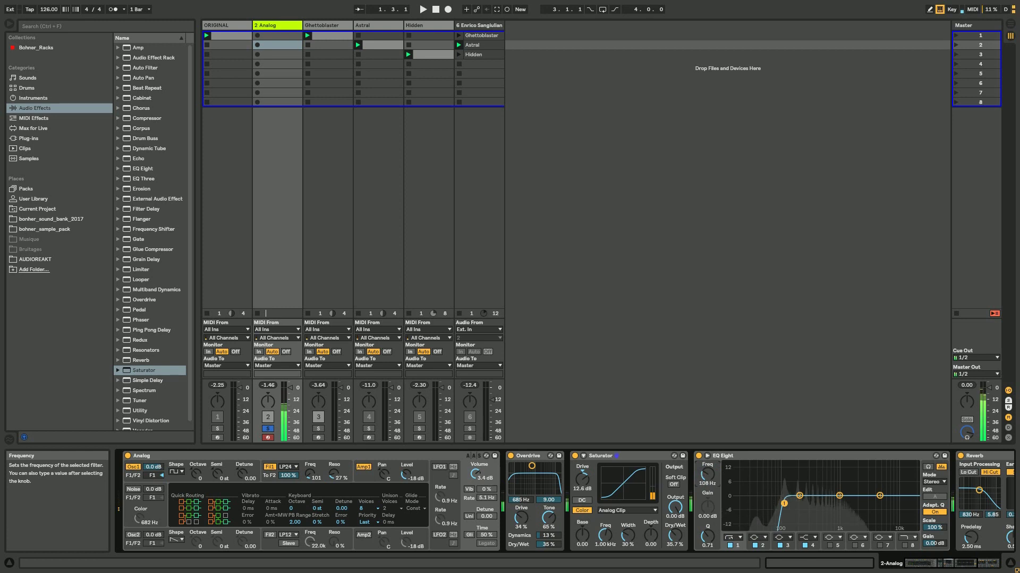
left_click(698, 455)
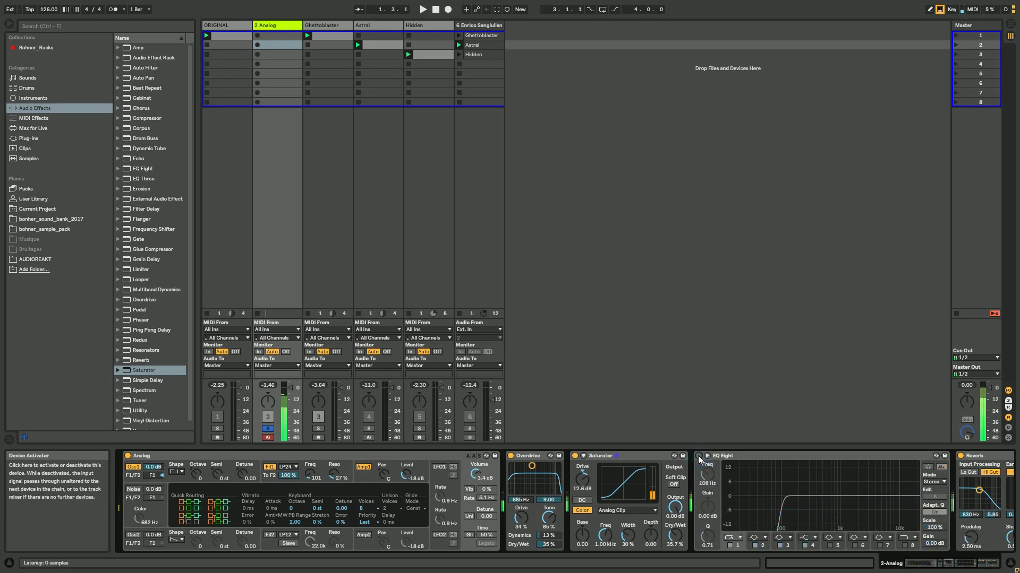
left_click(698, 456)
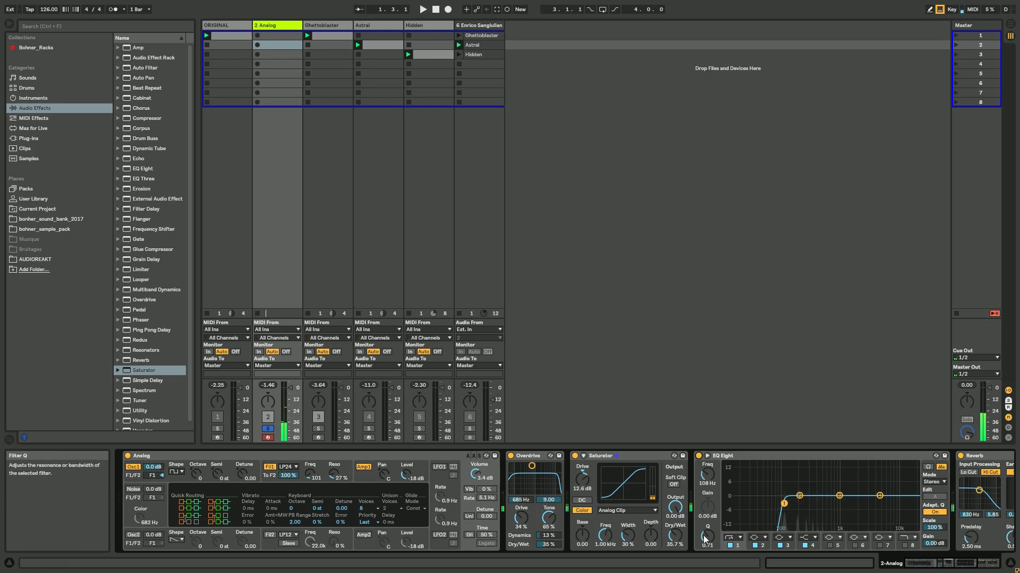
left_click_drag(704, 537, 704, 526)
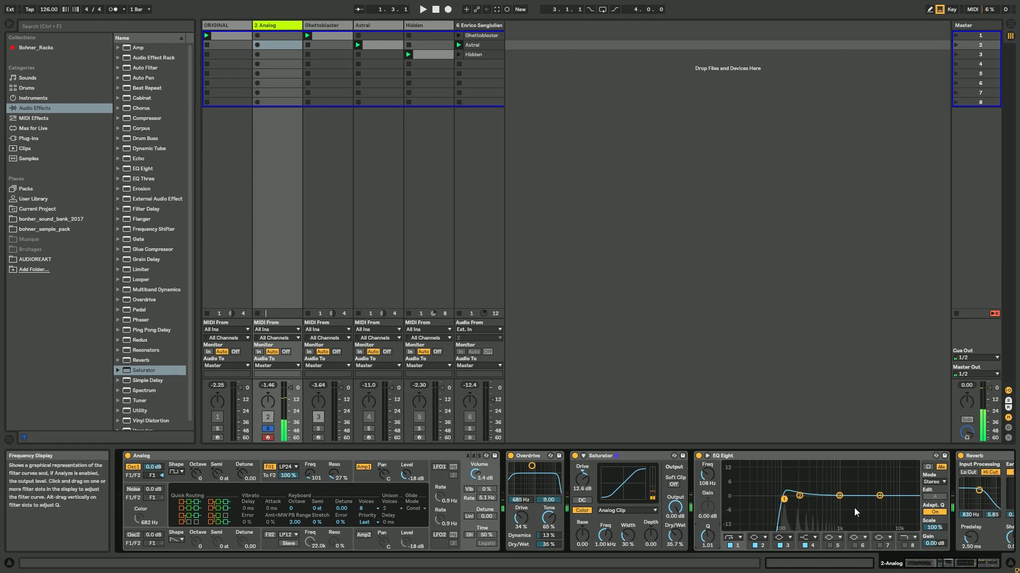
Enable EQ band 8 and lower its frequency to 2.30 kHz
left_click(908, 544)
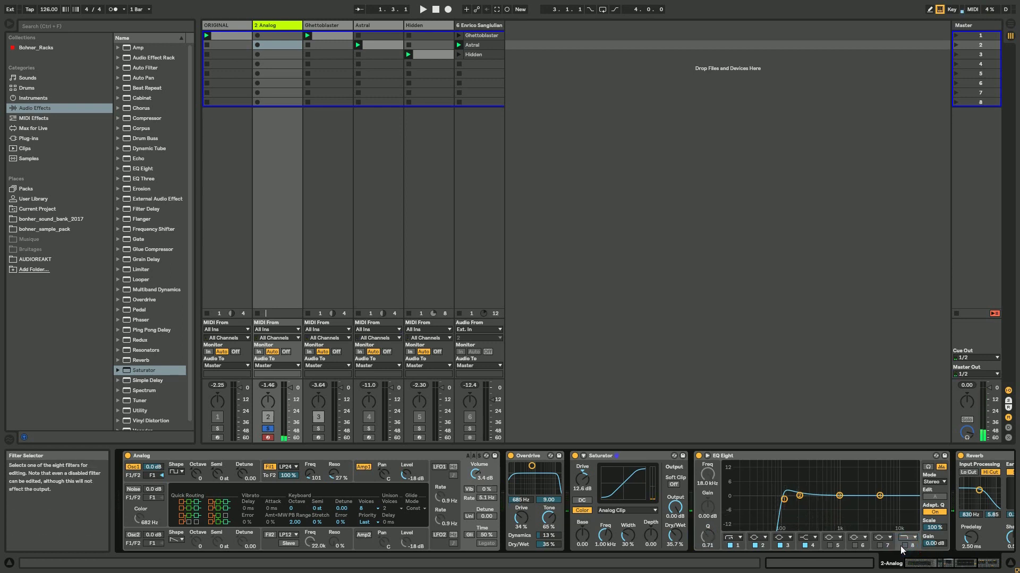
left_click(903, 545)
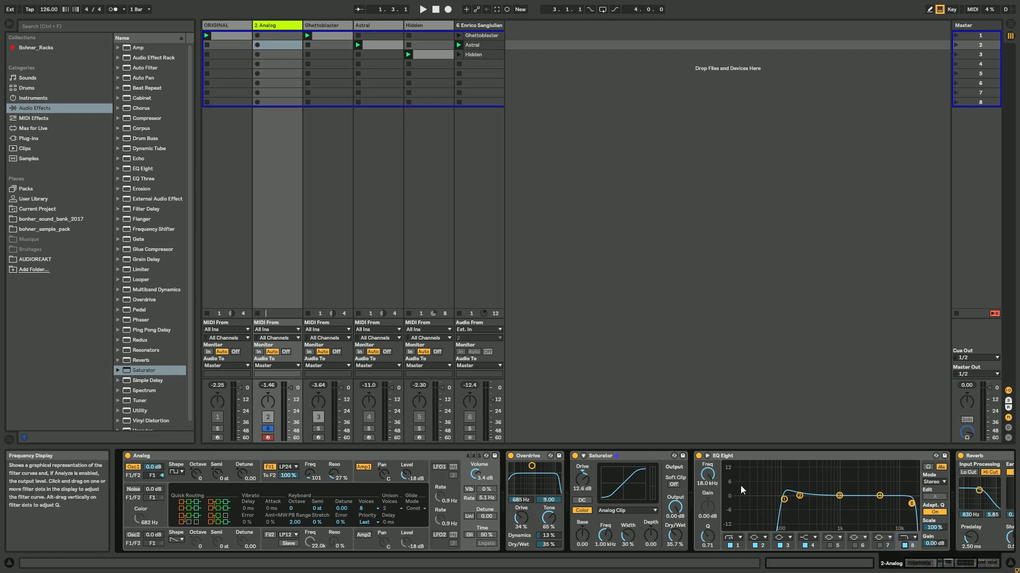
left_click_drag(714, 481, 715, 517)
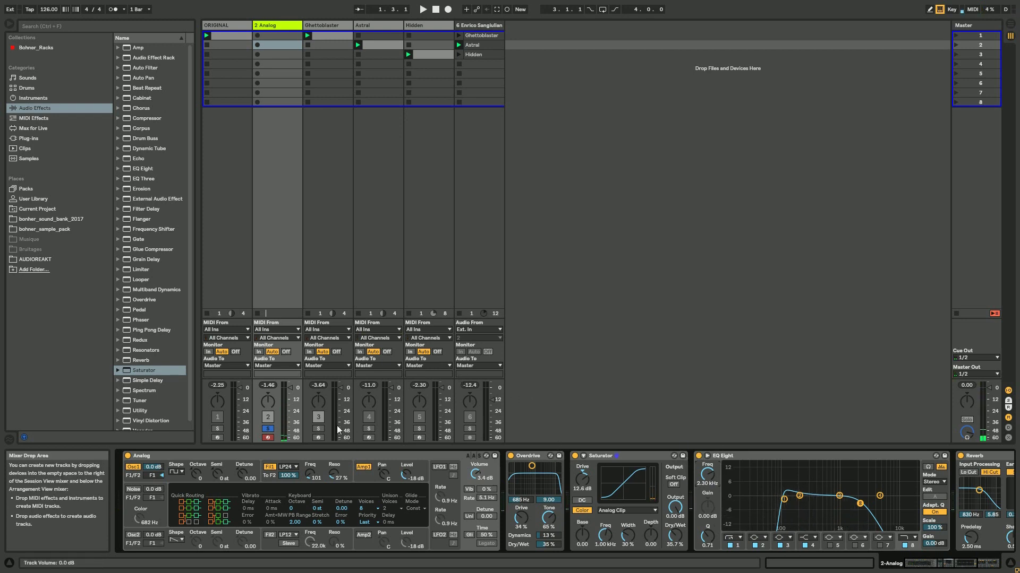
key("space")
left_click(318, 429)
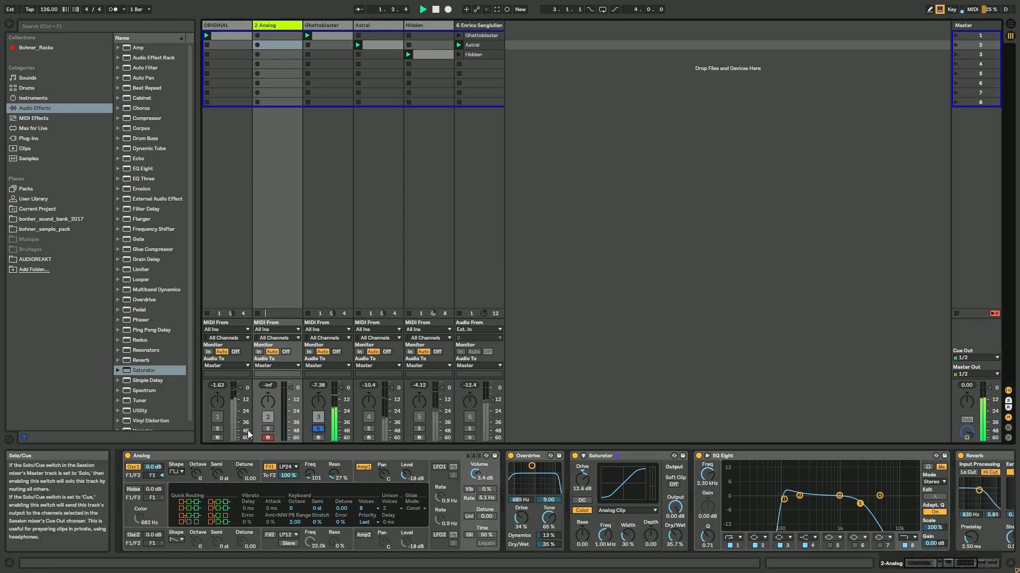
left_click(268, 430)
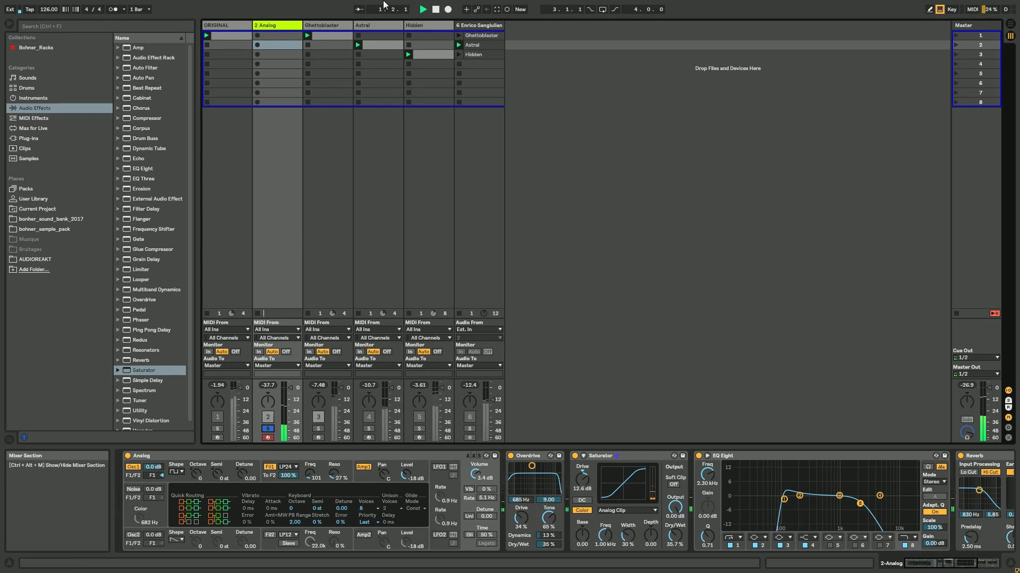
left_click(328, 25)
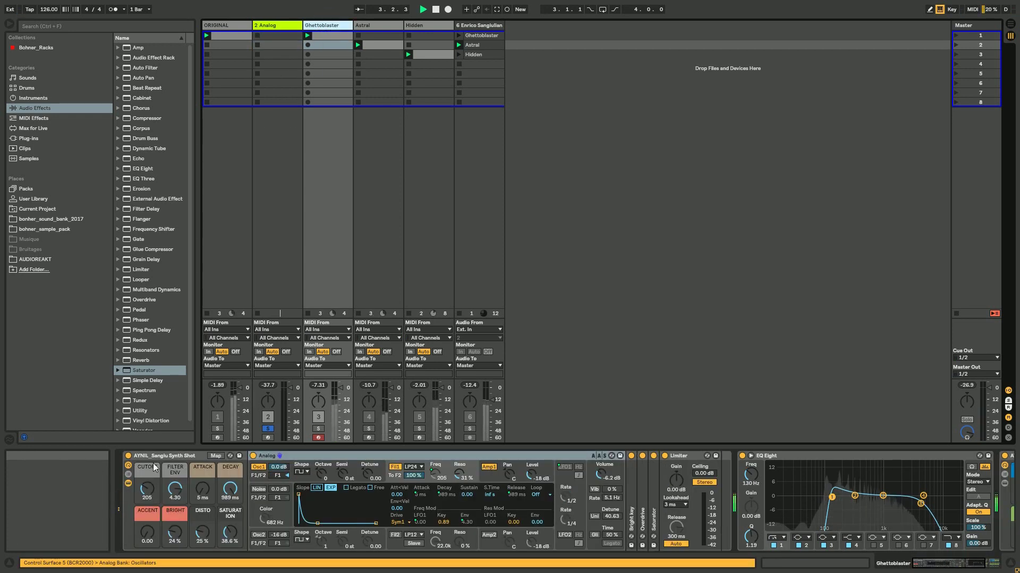
left_click(129, 482)
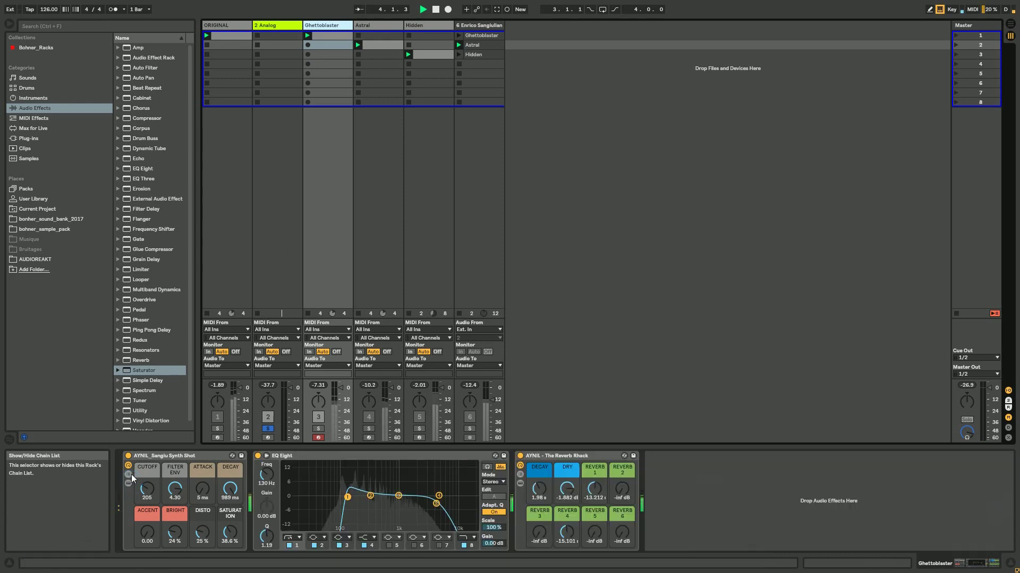
left_click(182, 457)
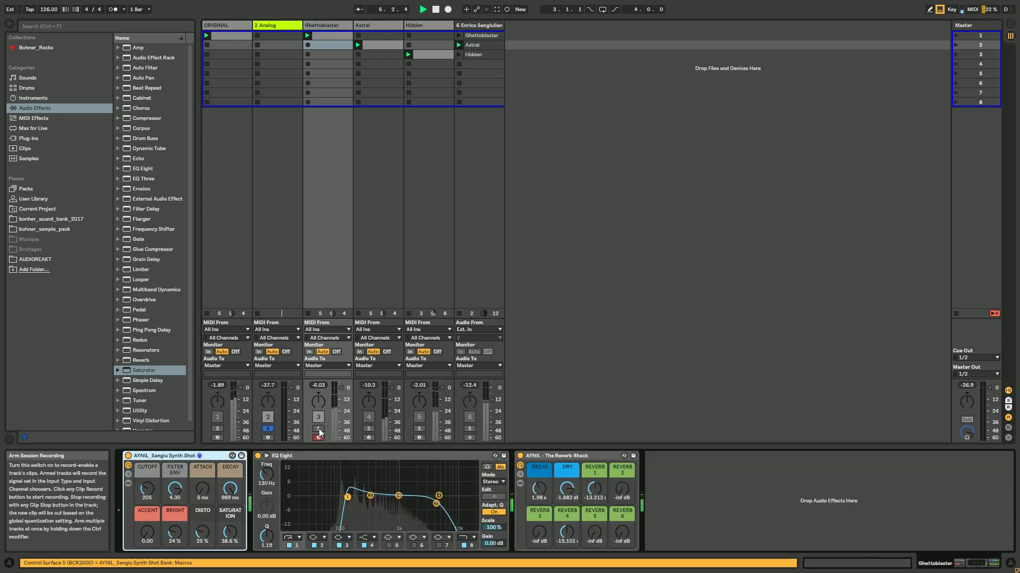
Browse Analog's Osc1, Amp1 and Fil1 tabs inside the Synth Shot rack
left_click(128, 483)
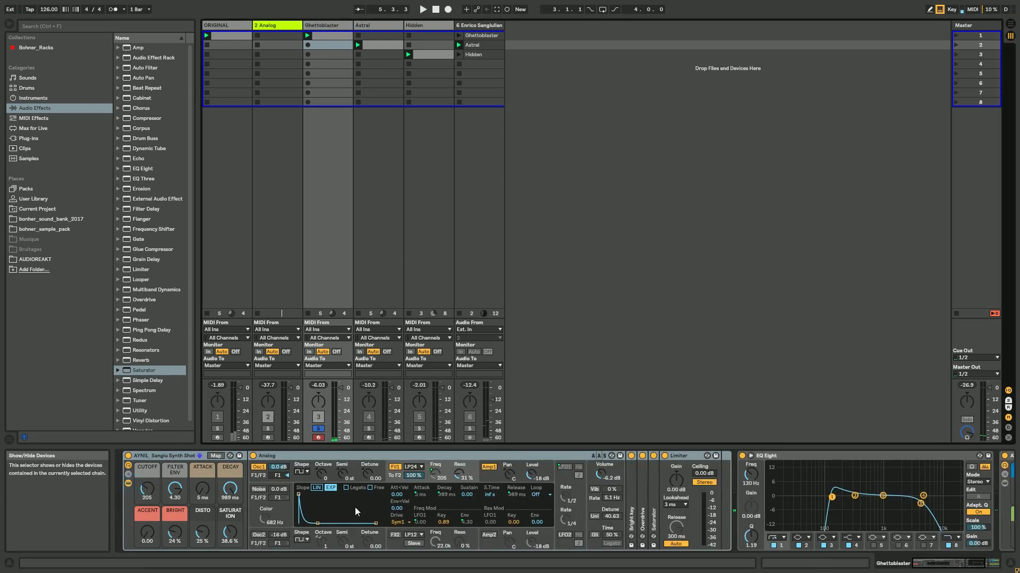
left_click(362, 452)
left_click(301, 474)
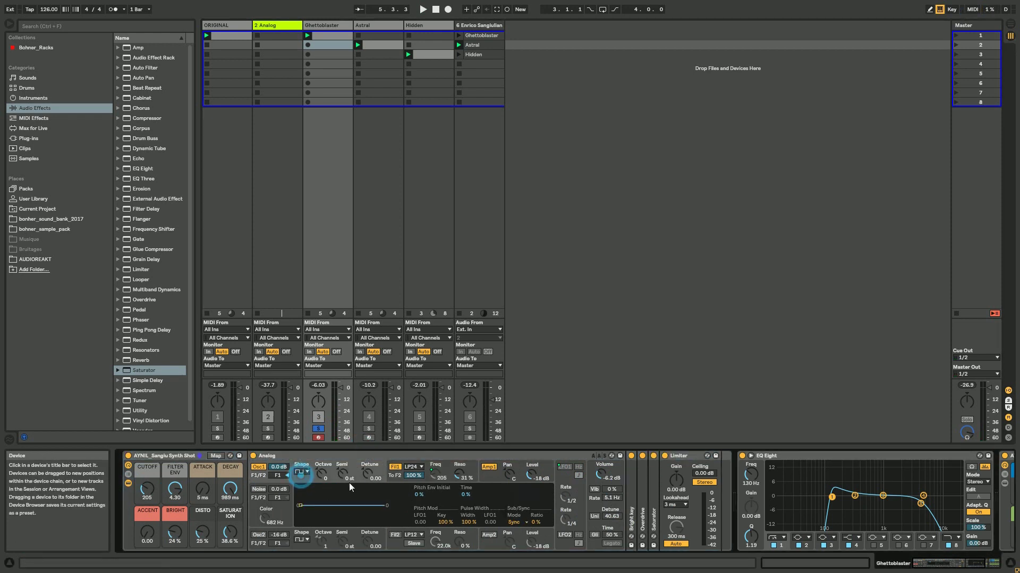
left_click(399, 482)
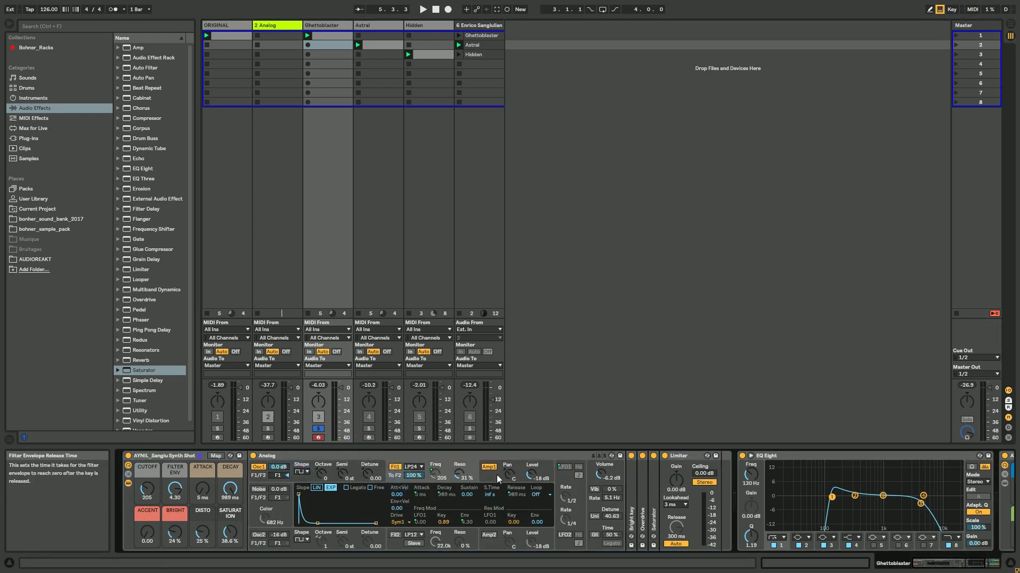
left_click(496, 474)
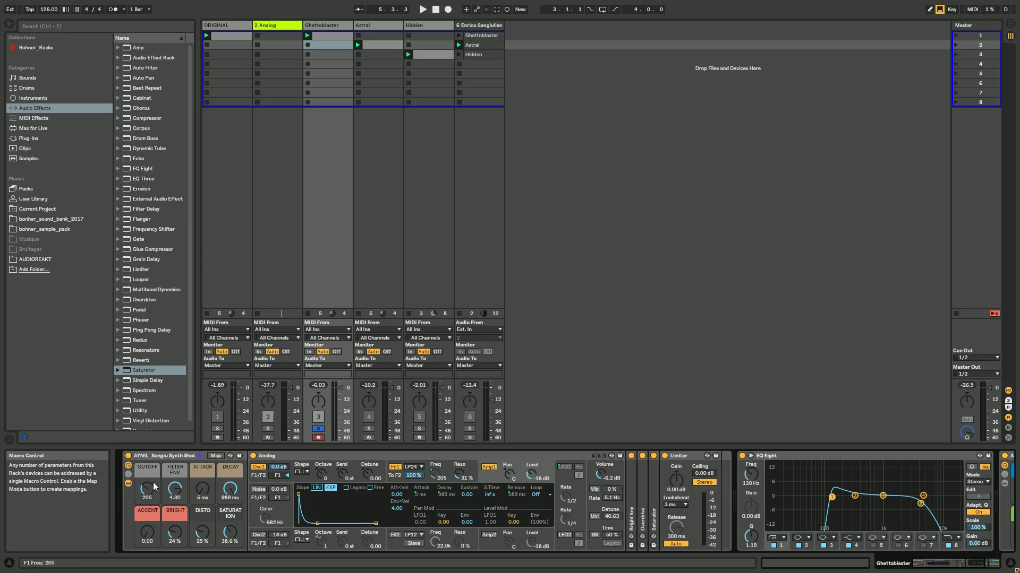
left_click(399, 480)
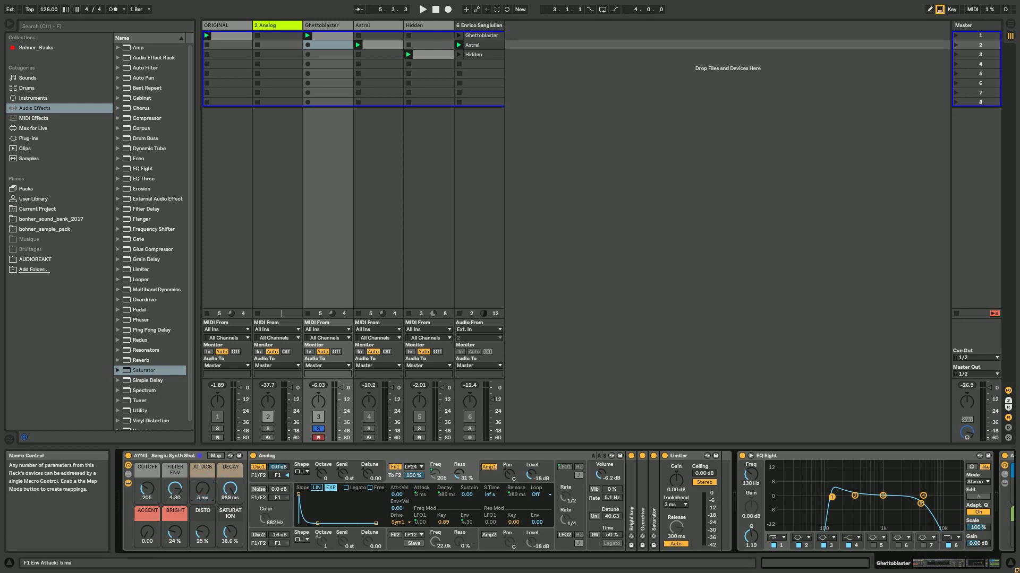
Adjust the Attack and Decay macros to a 1.00 s decay and set Accent to 0.27
mouse_move(203, 488)
left_mouse_down()
mouse_move(203, 466)
mouse_move(202, 491)
left_mouse_up()
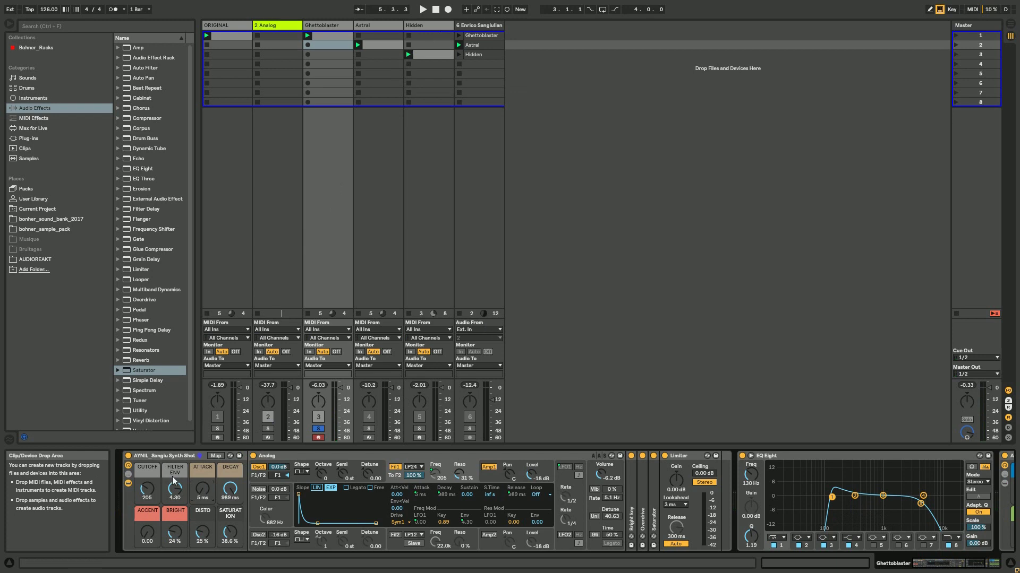
left_click_drag(202, 488, 202, 494)
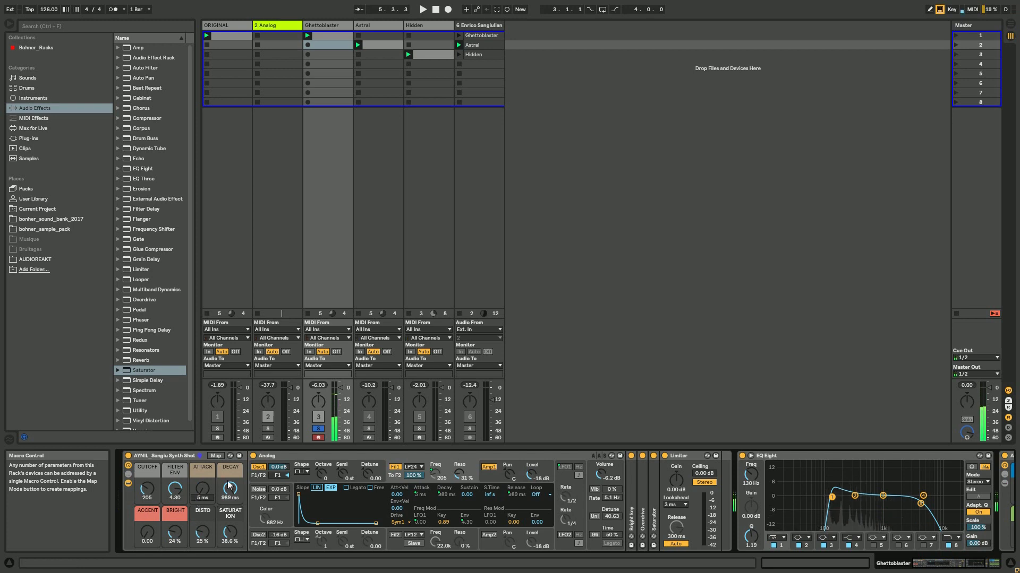
left_click_drag(230, 488, 230, 497)
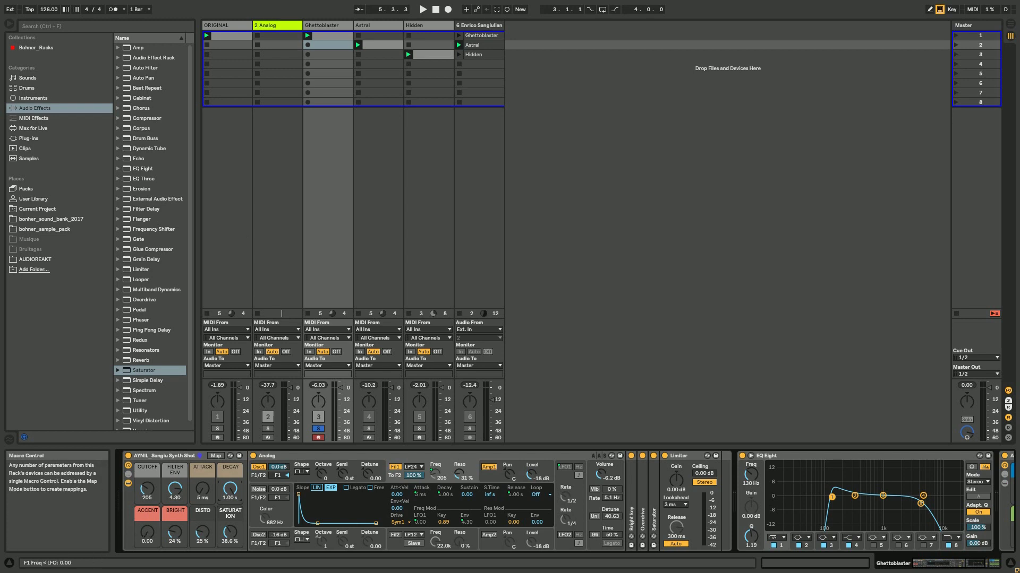
left_click_drag(139, 526, 140, 510)
Narrow LFO 1's width, then set the Accent macro to 0.51 and Cutoff to 186
left_click(565, 469)
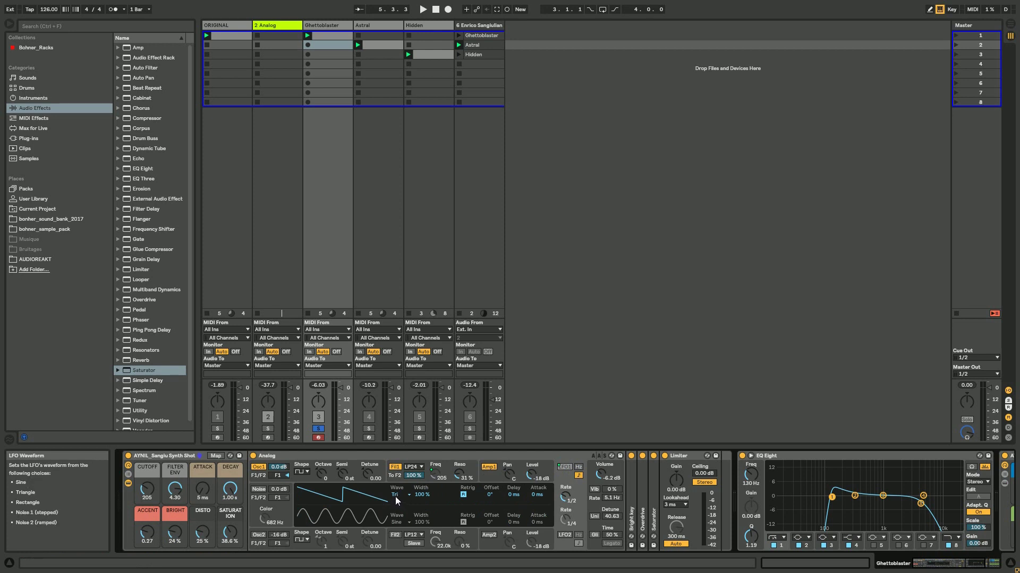
left_click_drag(421, 495, 421, 507)
left_click(355, 474)
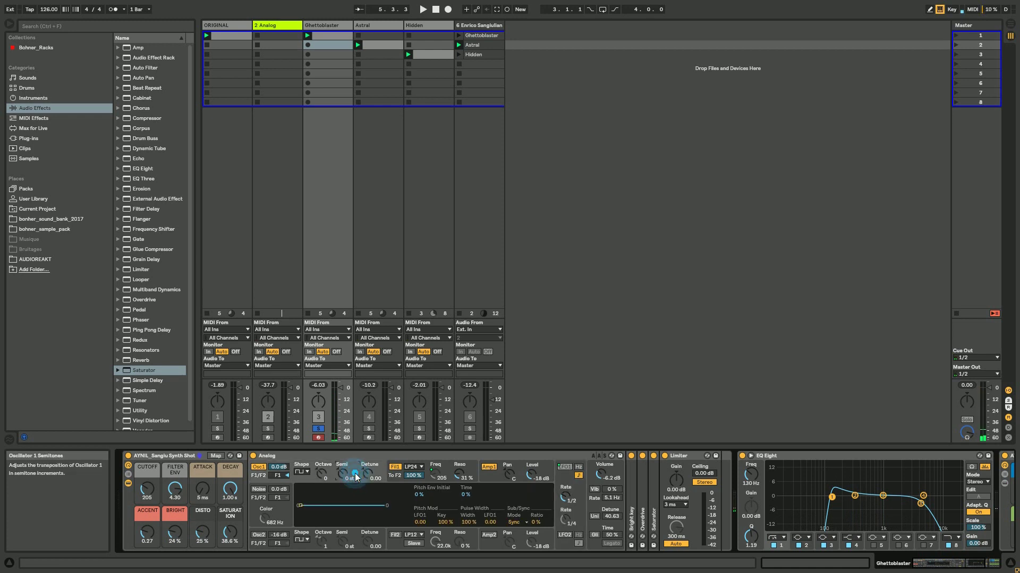
left_click(413, 482)
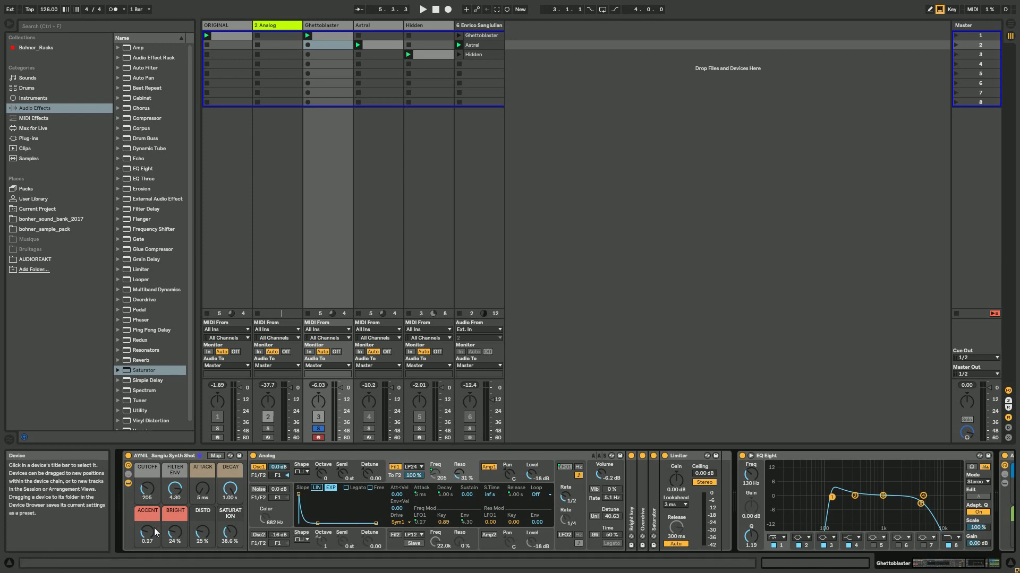
left_click_drag(147, 532, 154, 494)
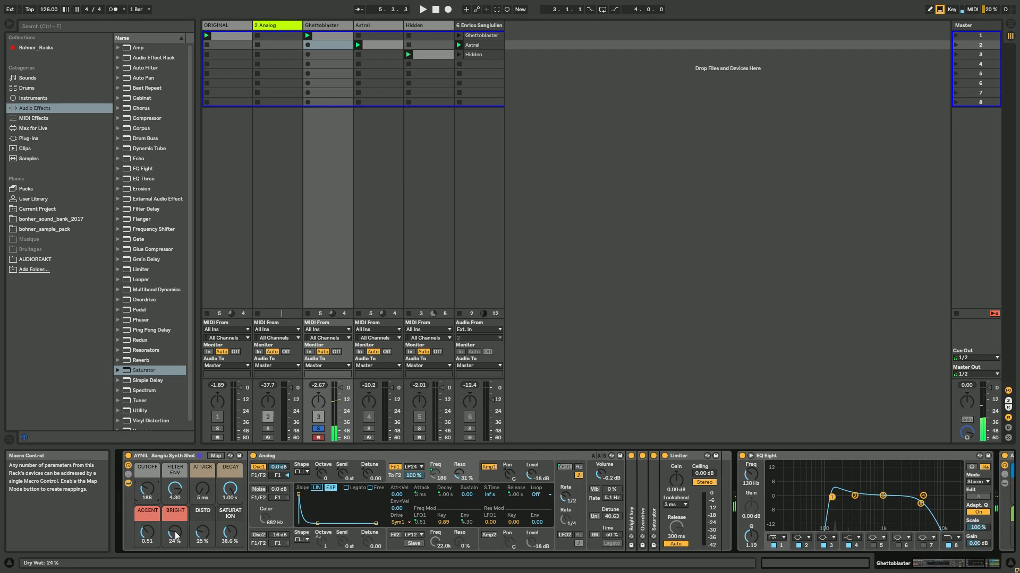
Unfold Bright key with Membrane resonance kept, lower the Bright macro to 20%, and unfold Overdrive
double_click(632, 511)
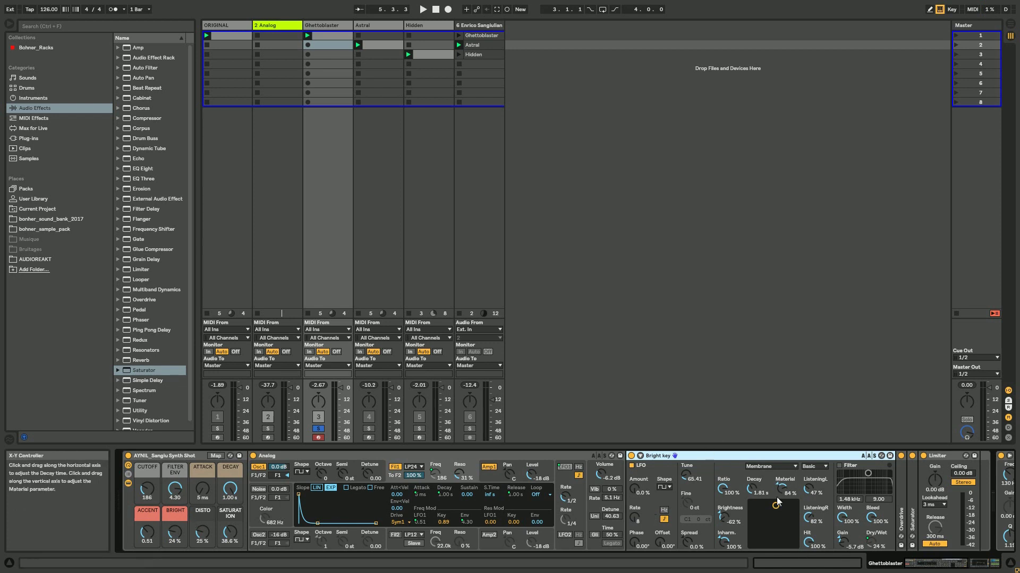
left_click(770, 467)
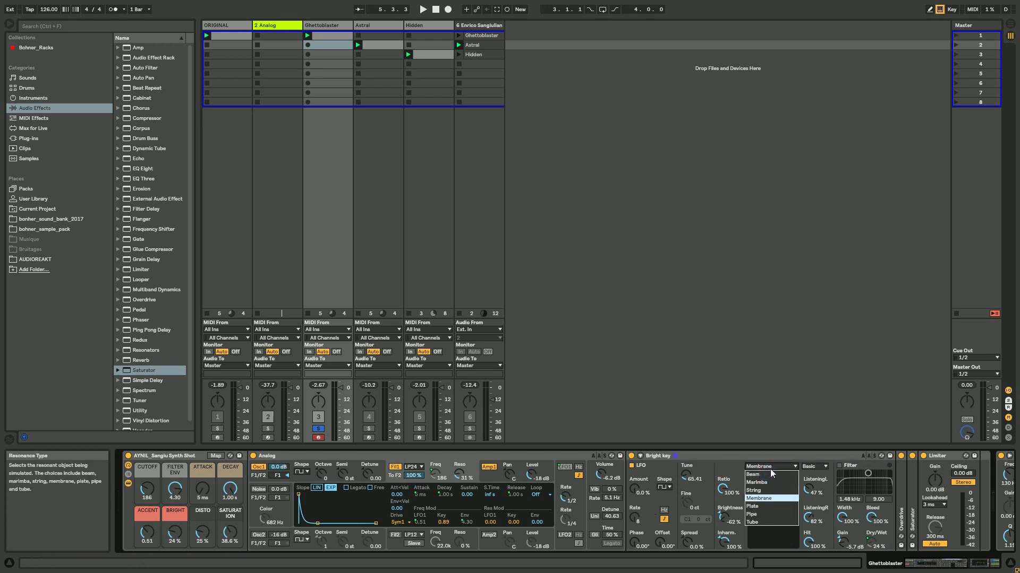
left_click(759, 498)
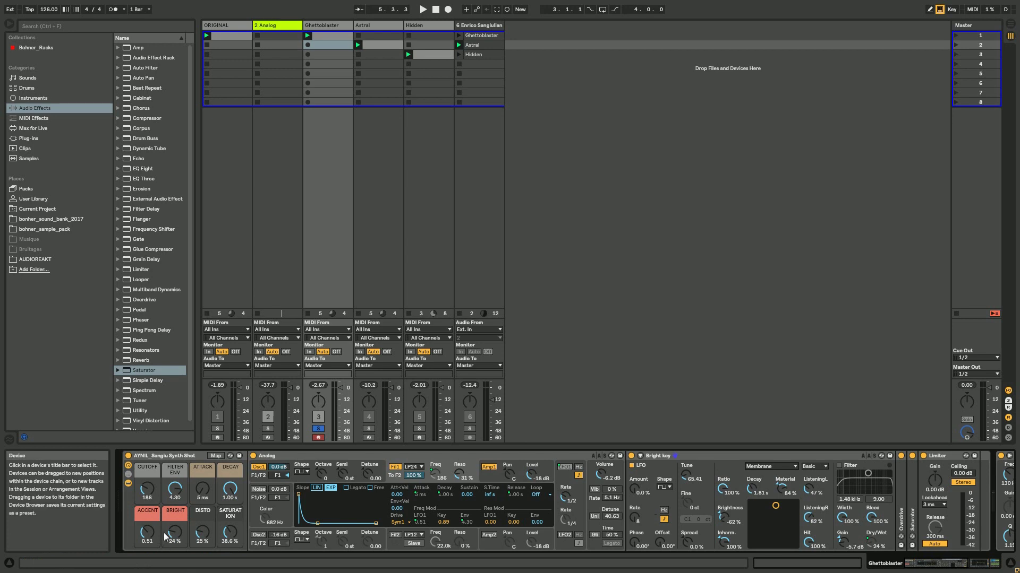
mouse_move(171, 533)
left_mouse_down()
mouse_move(171, 552)
mouse_move(172, 523)
left_mouse_up()
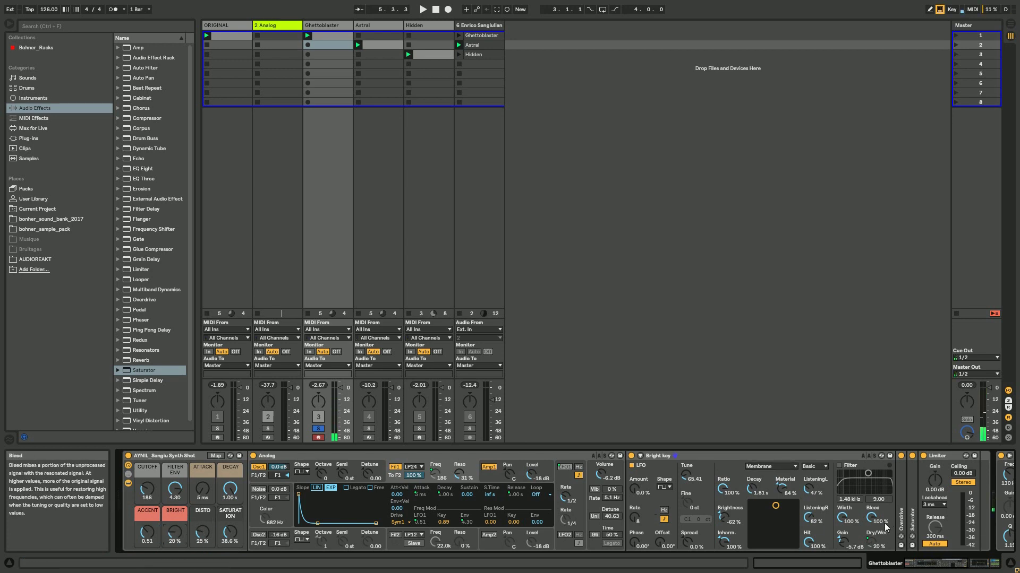
double_click(901, 522)
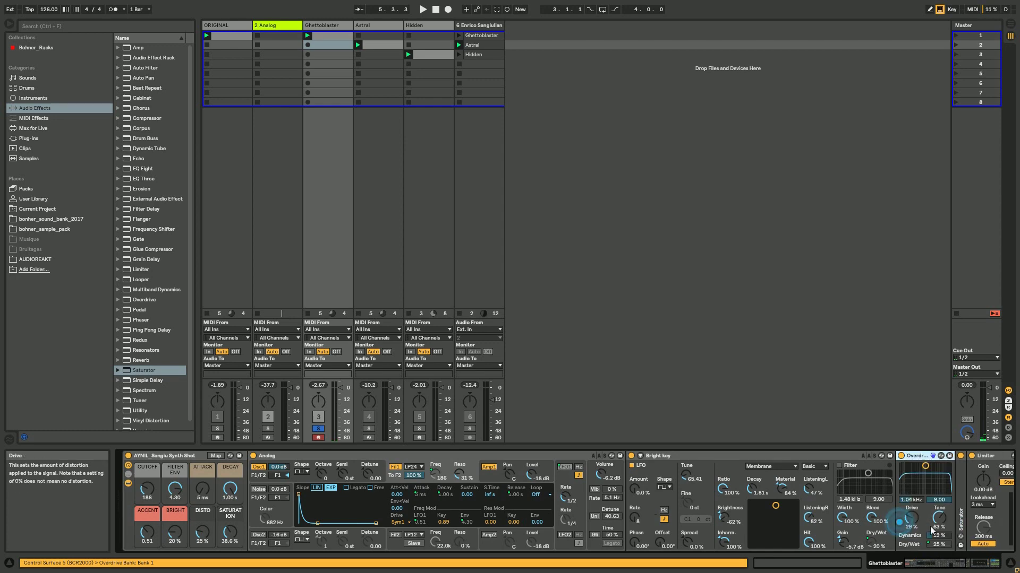
Bring the Saturator into view, then fold the Synth Shot rack's devices away, leaving only its macros
left_click(932, 563)
left_click_drag(887, 547, 818, 506)
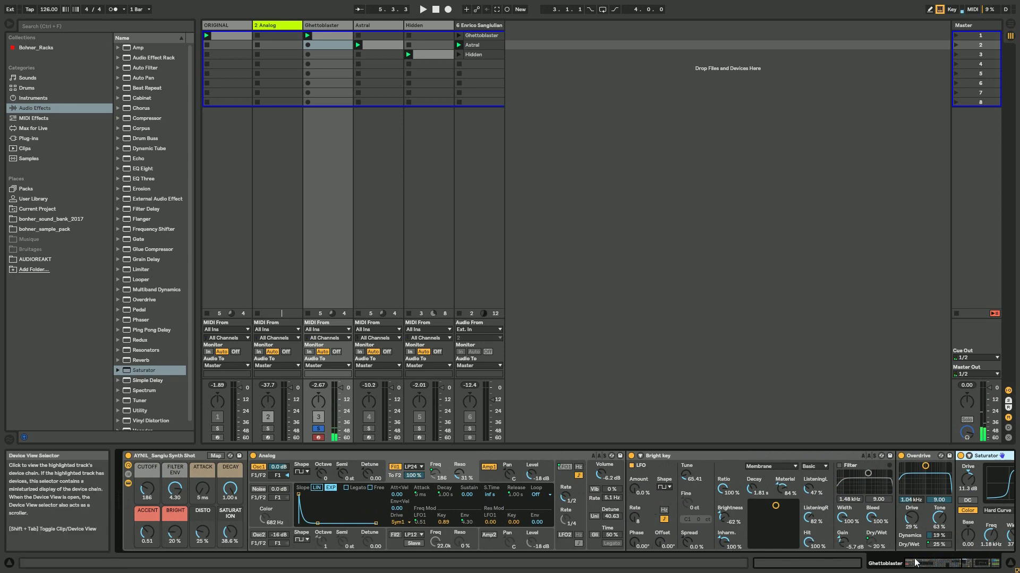
mouse_move(914, 561)
left_mouse_down()
mouse_move(924, 562)
mouse_move(905, 564)
mouse_move(946, 563)
mouse_move(908, 562)
left_mouse_up()
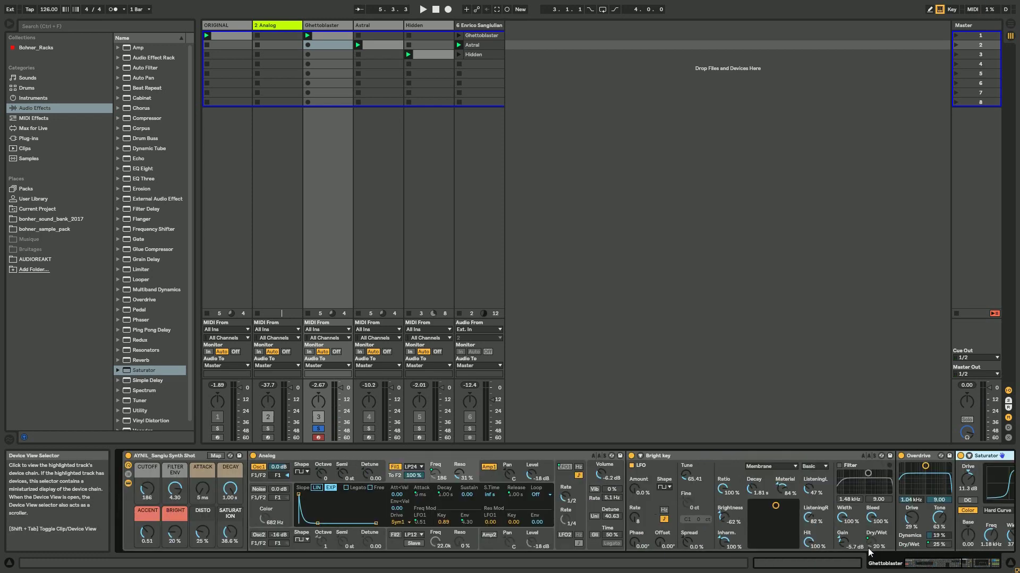
left_click(128, 484)
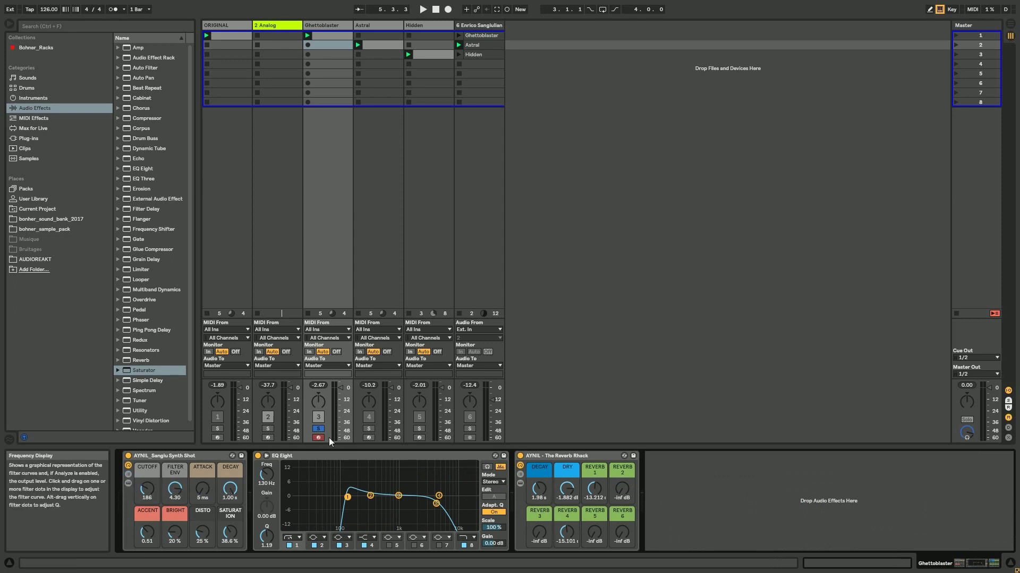
With the Reverb Rack selected, set the Synth Shot macros: Filter Env 3.83, Accent 0.00, Decay 721 ms
left_click(558, 457)
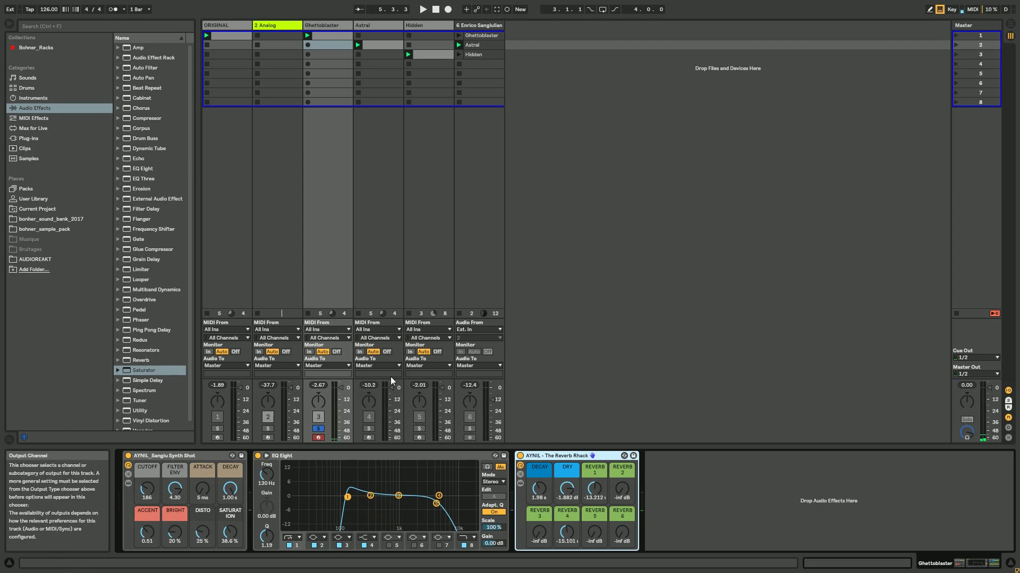
mouse_move(147, 489)
left_mouse_down()
mouse_move(147, 470)
mouse_move(148, 489)
left_mouse_up()
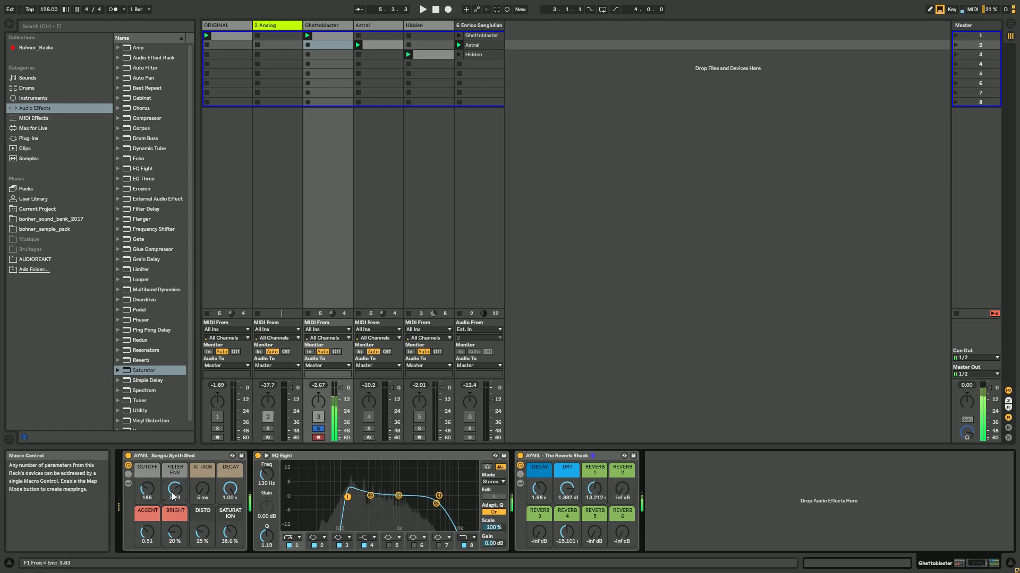
left_click(143, 532)
left_click_drag(142, 532, 143, 552)
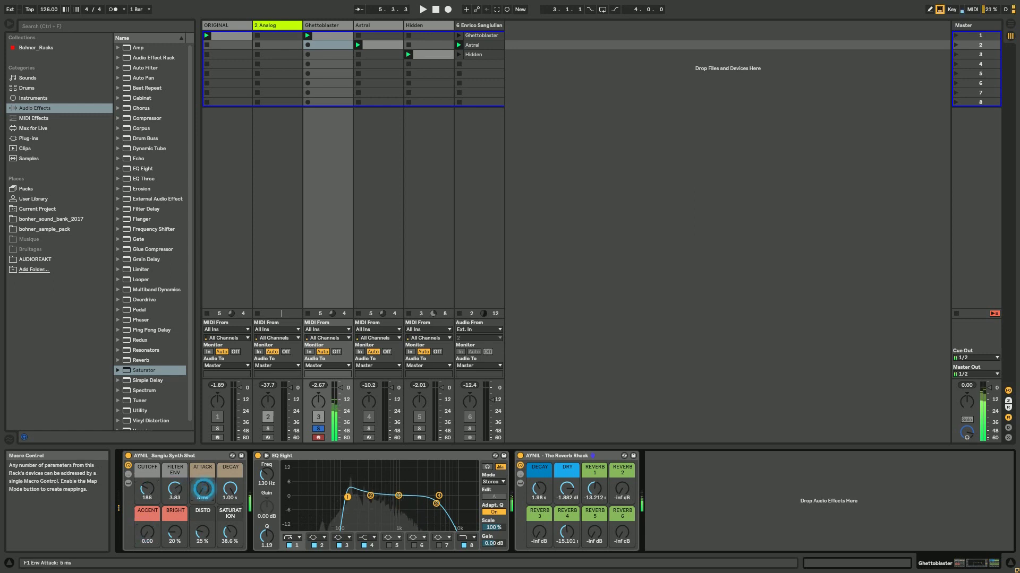
mouse_move(230, 488)
left_mouse_down()
mouse_move(230, 497)
mouse_move(231, 480)
left_mouse_up()
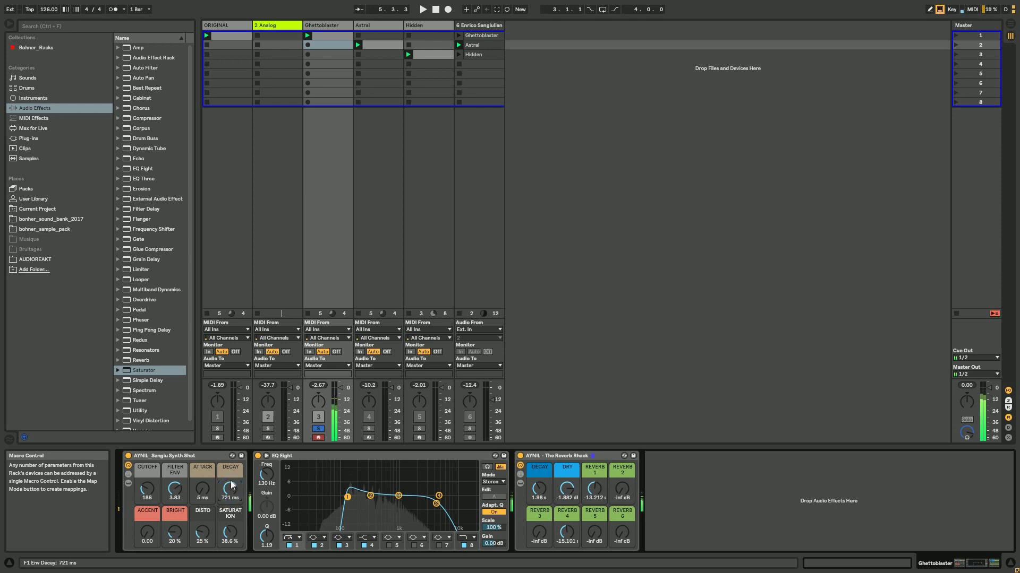